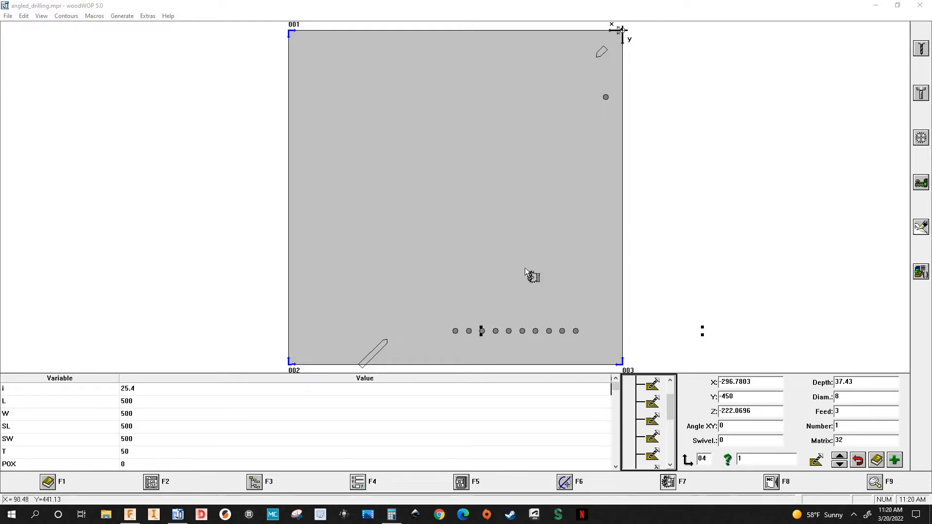
# - Open the universal and horizontal drilling macros in turn to examine their coordinates, angles, diameters and depths
pyautogui.doubleClick(663, 400)
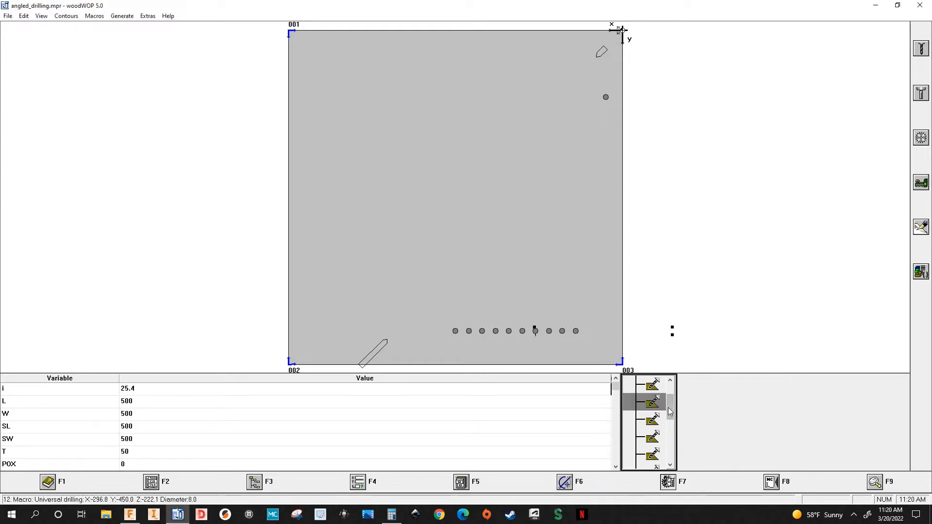
pyautogui.moveTo(670, 414); pyautogui.dragTo(670, 444)
pyautogui.doubleClick(650, 418)
pyautogui.doubleClick(653, 420)
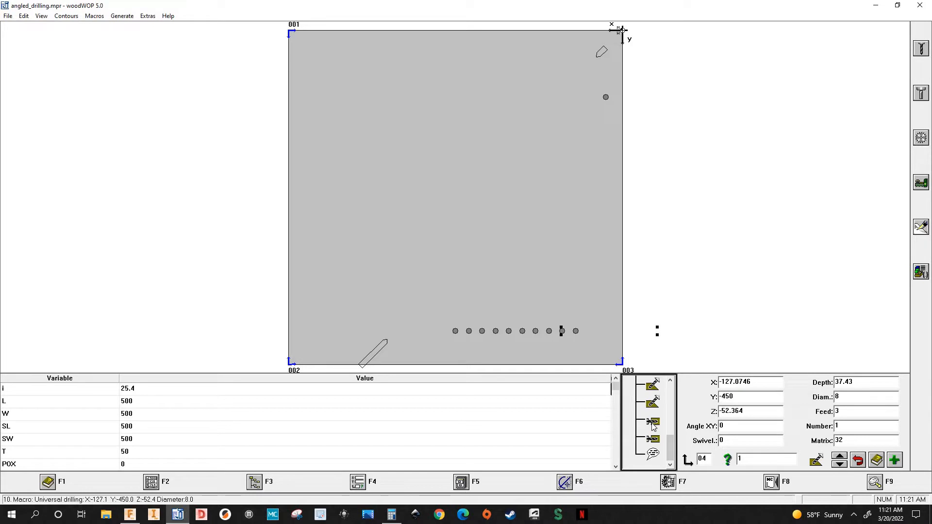
pyautogui.doubleClick(653, 423)
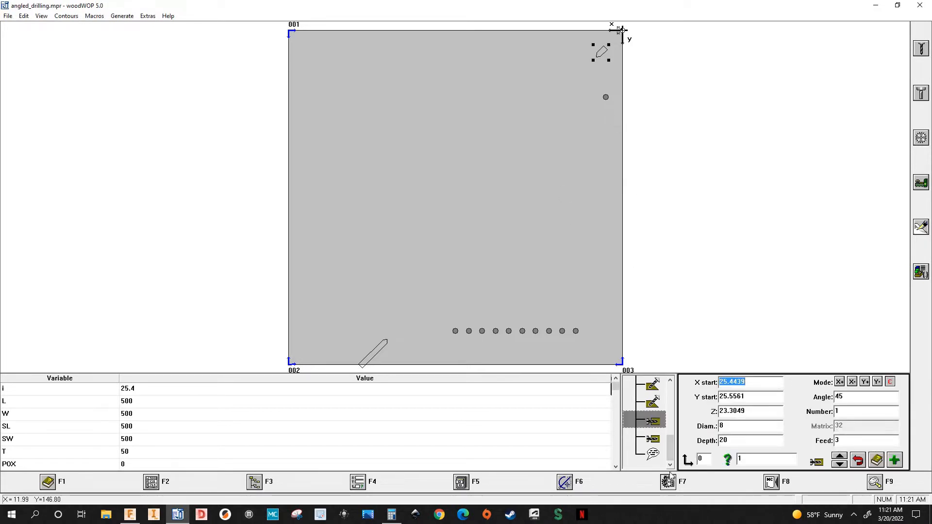
pyautogui.doubleClick(653, 440)
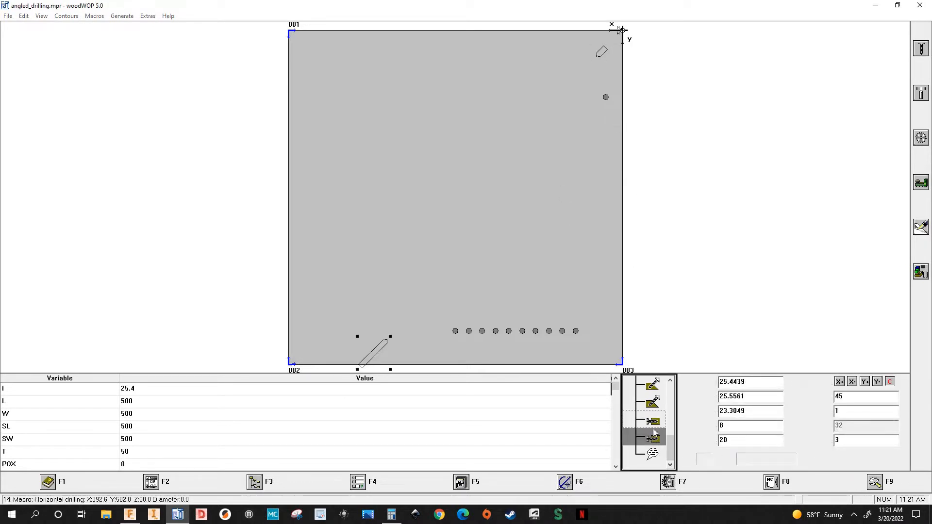
pyautogui.press('Up')
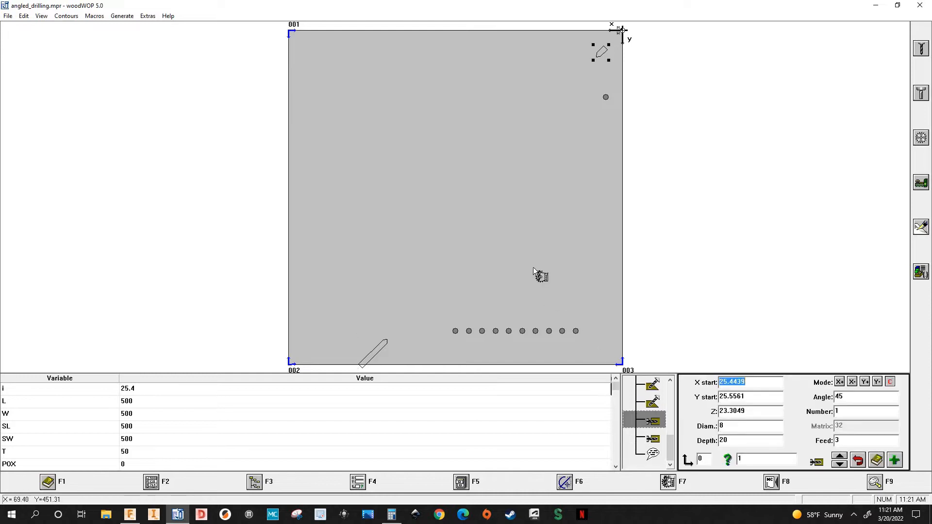
pyautogui.click(533, 268)
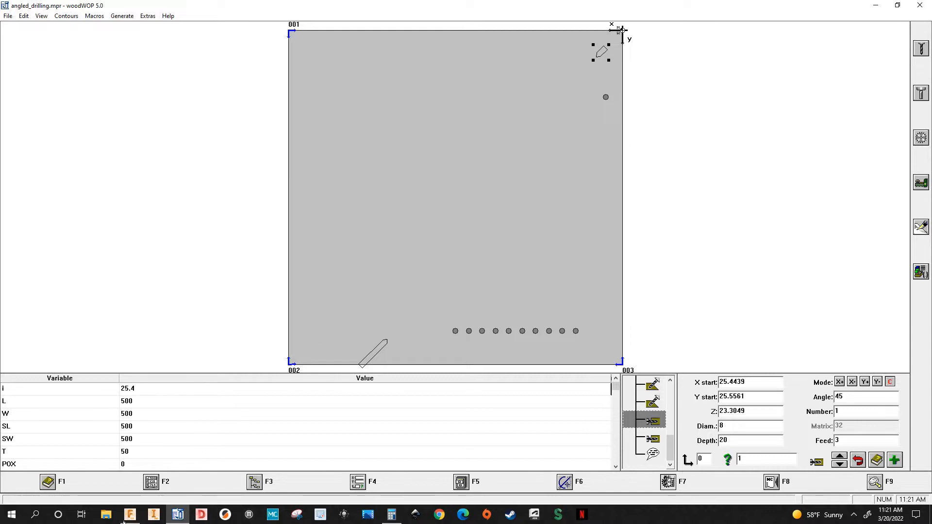
# - Switch to Fusion 360 and display the toolpath of the first drilling operation in Setup2
pyautogui.click(138, 467)
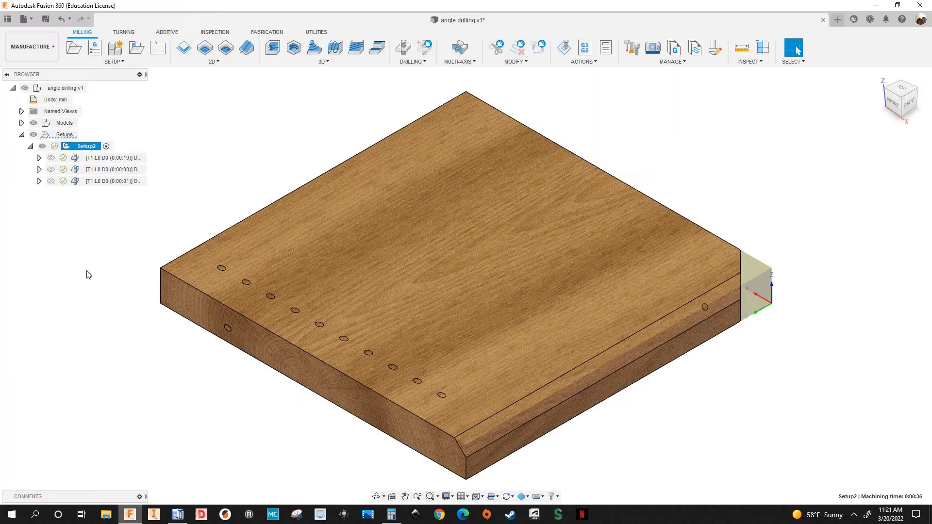
pyautogui.scroll(-2, 269, 245)
pyautogui.moveTo(171, 205); pyautogui.dragTo(220, 201, button='middle')
pyautogui.scroll(1, 218, 203)
pyautogui.click(112, 158)
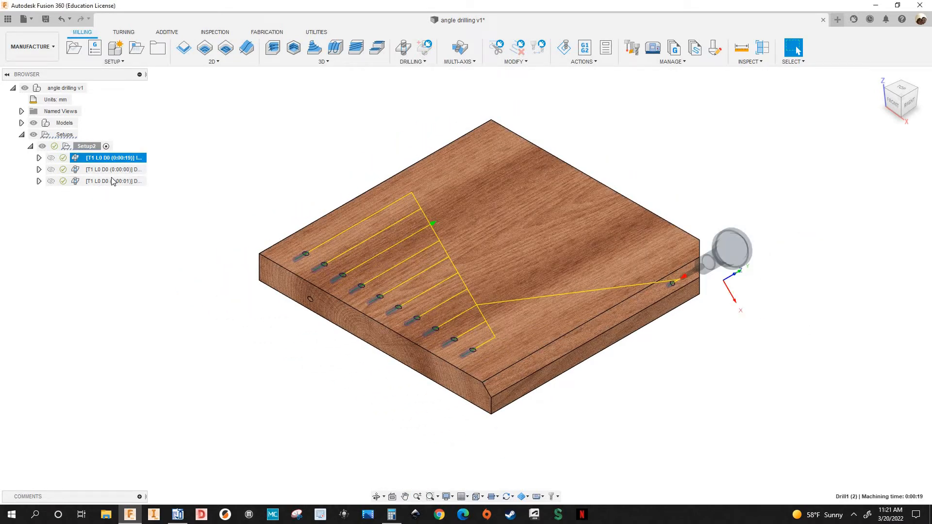
pyautogui.moveTo(173, 209); pyautogui.dragTo(166, 234, button='middle')
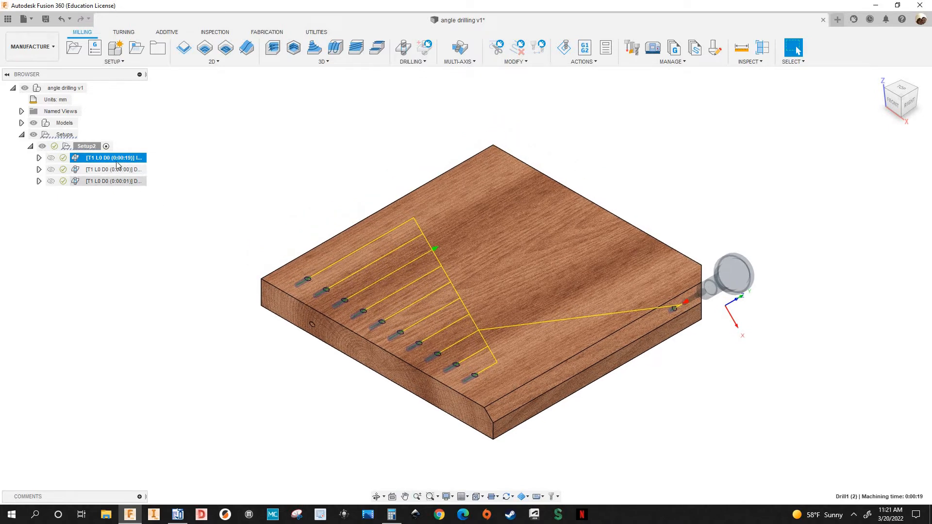
# - Display the second drilling operation's toolpath and examine the hole in the board's angled corner face up close
pyautogui.click(115, 171)
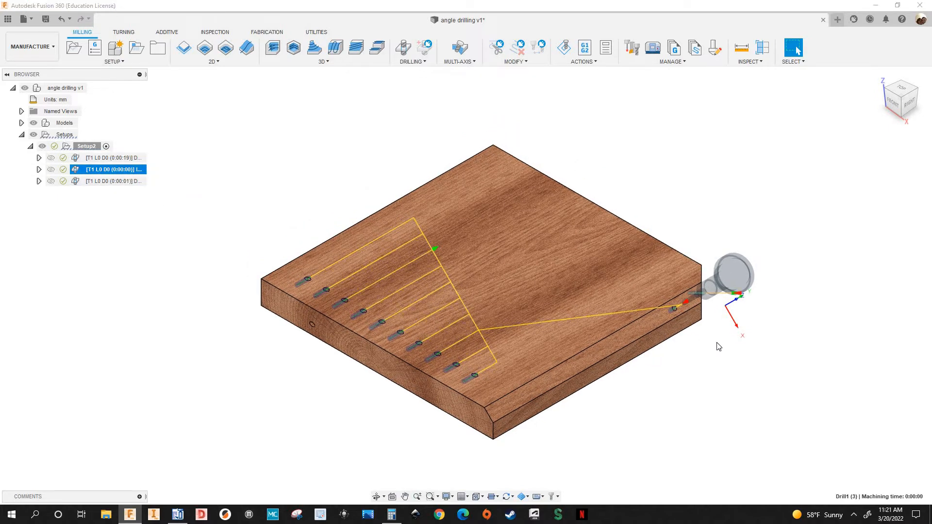
pyautogui.keyDown('shift'); pyautogui.moveTo(670, 339); pyautogui.dragTo(568, 372, button='middle'); pyautogui.keyUp('shift')
pyautogui.scroll(5, 607, 351)
pyautogui.scroll(5, 567, 376)
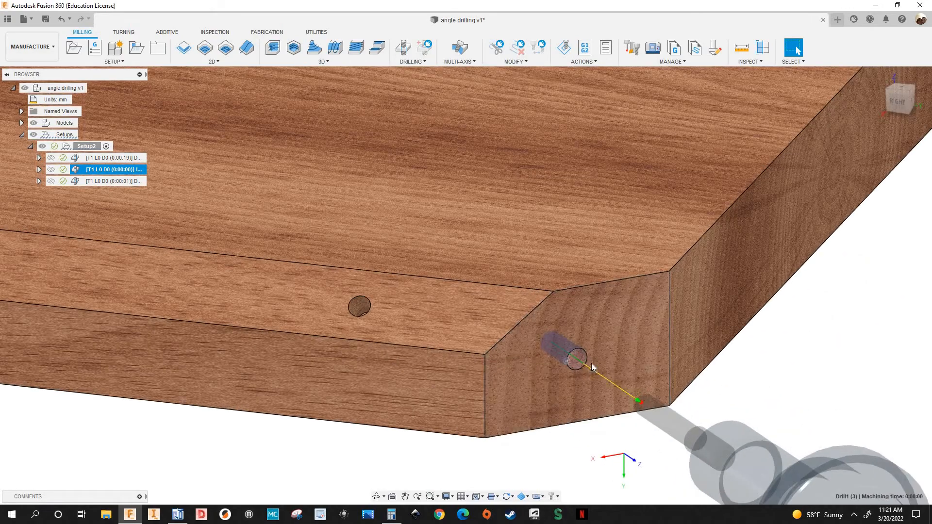
pyautogui.scroll(-2, 602, 338)
pyautogui.moveTo(777, 326); pyautogui.dragTo(739, 310, button='middle')
pyautogui.scroll(-4, 739, 311)
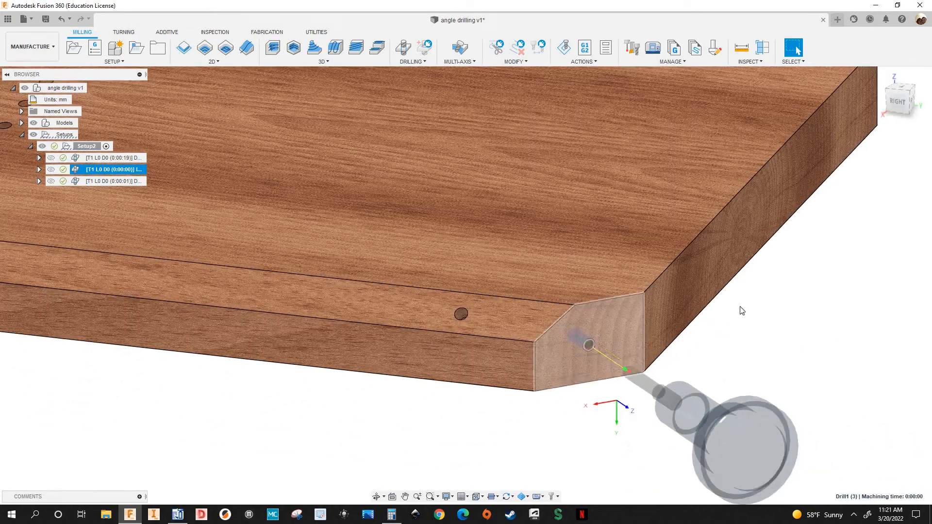
pyautogui.moveTo(375, 431); pyautogui.dragTo(483, 343, button='middle')
pyautogui.scroll(-2, 482, 340)
pyautogui.moveTo(87, 291); pyautogui.dragTo(190, 297, button='middle')
pyautogui.scroll(-2, 123, 229)
pyautogui.moveTo(122, 229); pyautogui.dragTo(248, 277, button='middle')
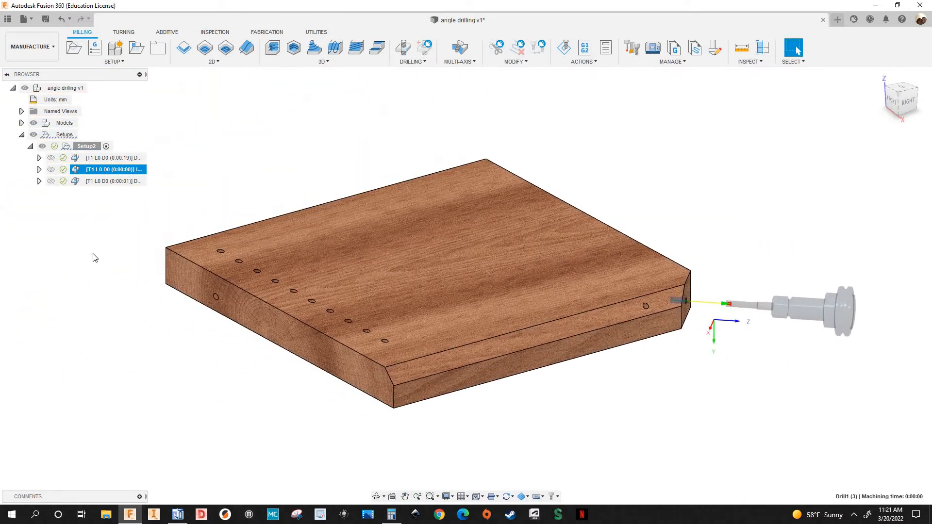
# - Display the third drilling operation's toolpath and examine the angled hole entering the board's front edge
pyautogui.press('Down')
pyautogui.scroll(8, 309, 301)
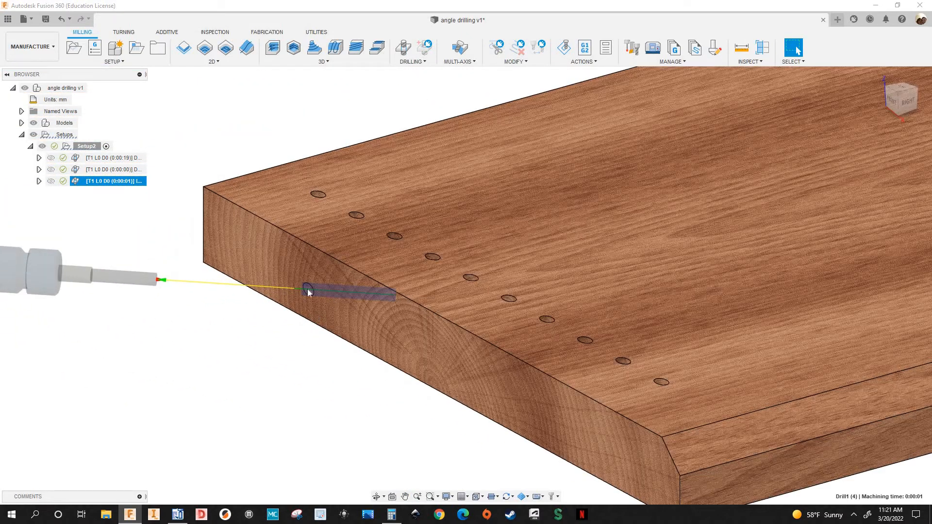
pyautogui.scroll(-8, 259, 295)
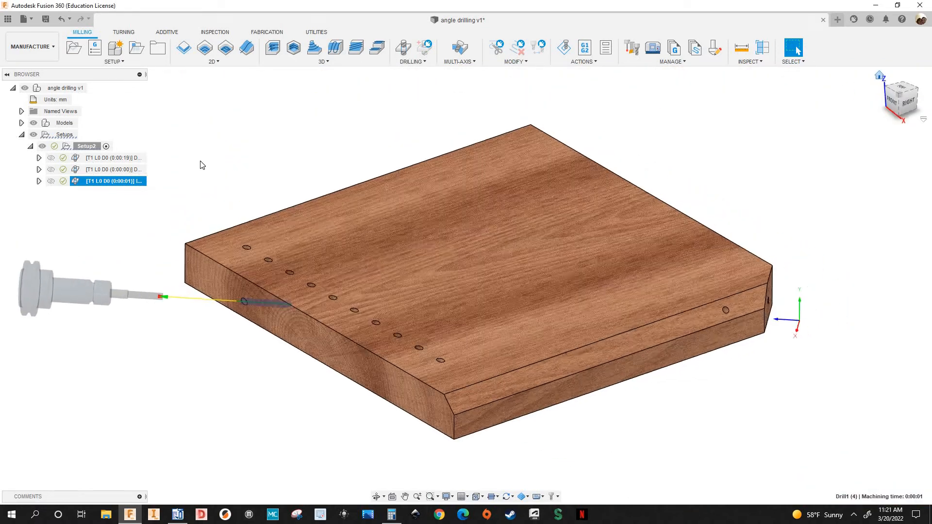
pyautogui.moveTo(206, 161); pyautogui.dragTo(283, 157, button='middle')
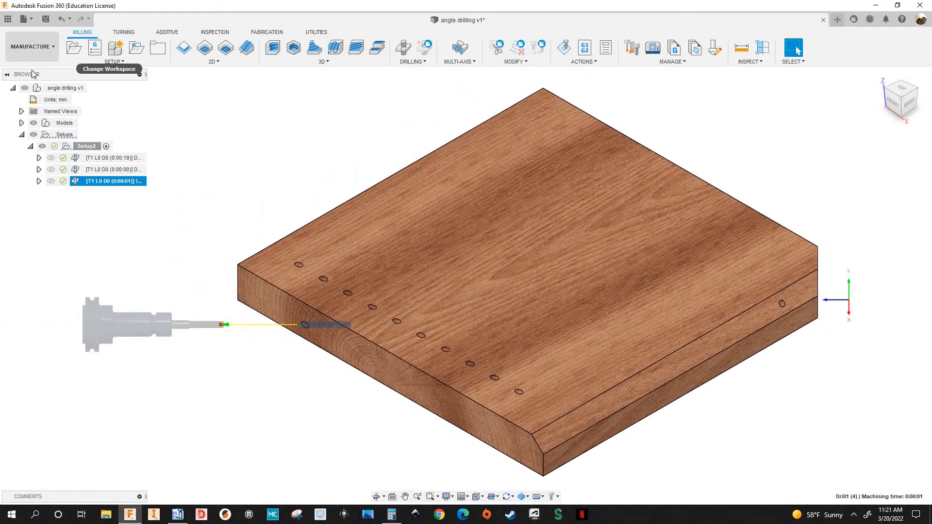
# - Change to the Design workspace and bring the whole drilled board into view
pyautogui.click(36, 56)
pyautogui.click(30, 73)
pyautogui.scroll(-2, 149, 241)
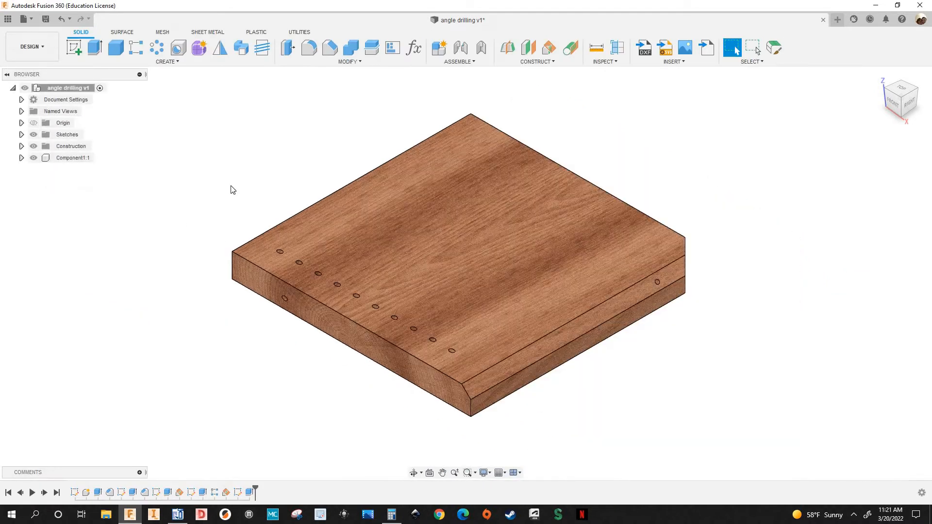
pyautogui.moveTo(194, 265); pyautogui.dragTo(219, 205, button='middle')
pyautogui.moveTo(177, 316); pyautogui.dragTo(78, 366, button='middle')
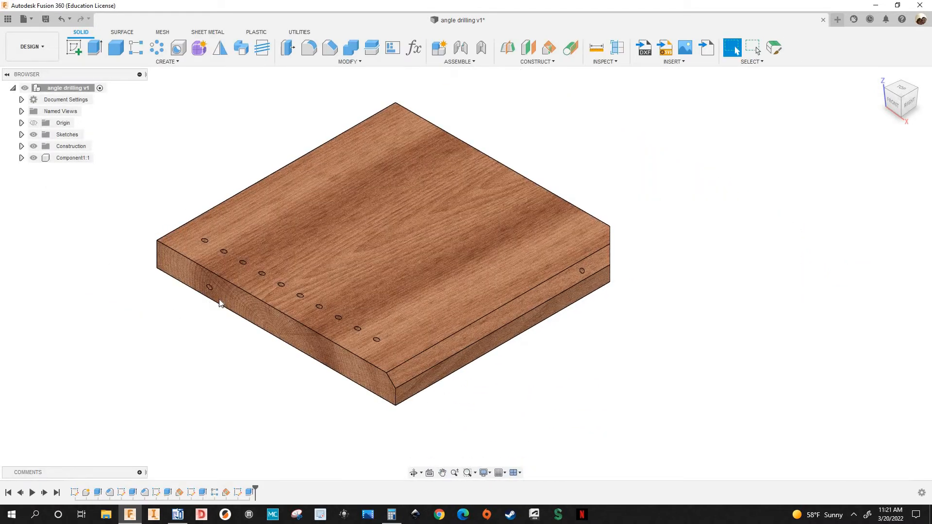
pyautogui.moveTo(225, 349); pyautogui.dragTo(282, 337, button='middle')
pyautogui.scroll(1, 217, 303)
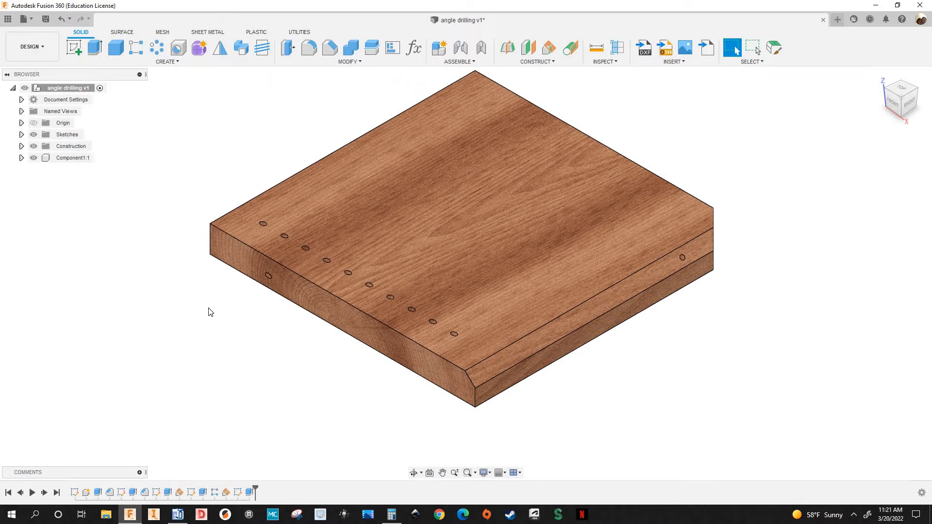
# - Open the board's base sketch for editing, review the square's dimensions, and finish the sketch
pyautogui.rightClick(74, 492)
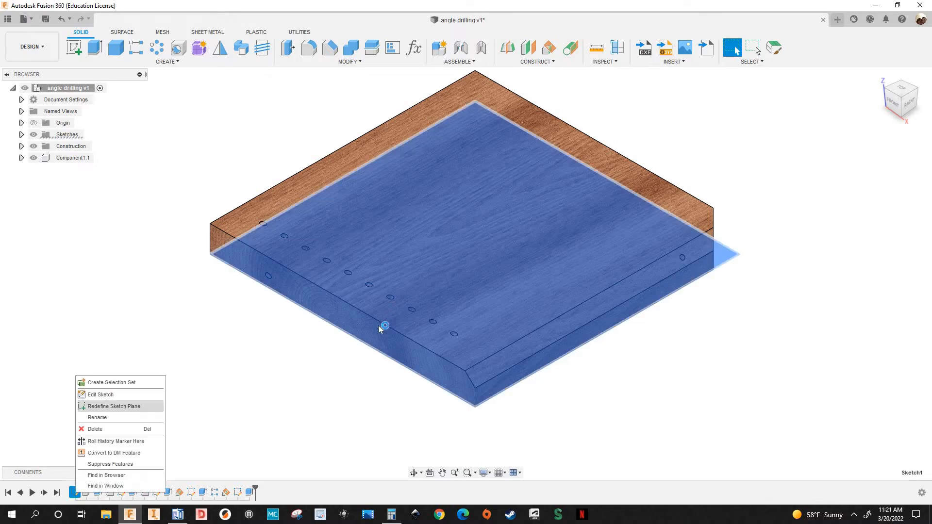
pyautogui.click(97, 393)
pyautogui.scroll(-5, 187, 274)
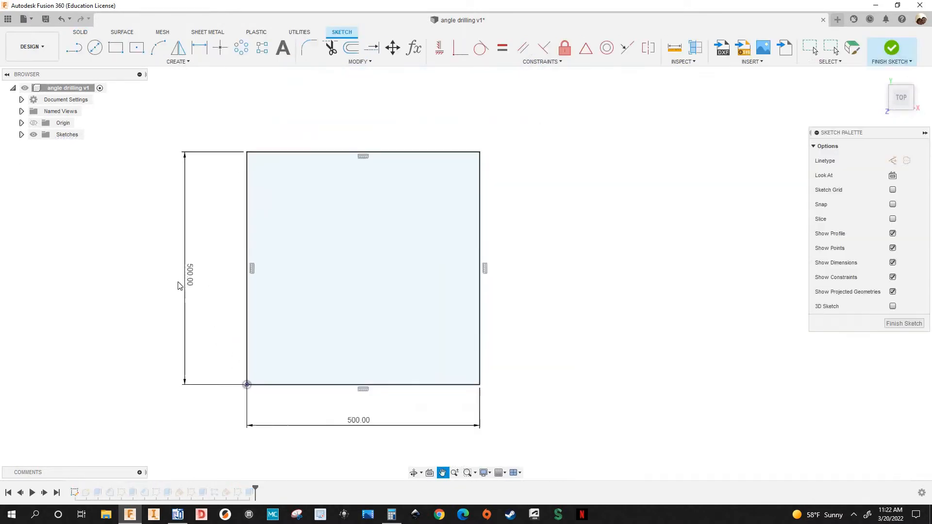
pyautogui.scroll(2, 185, 241)
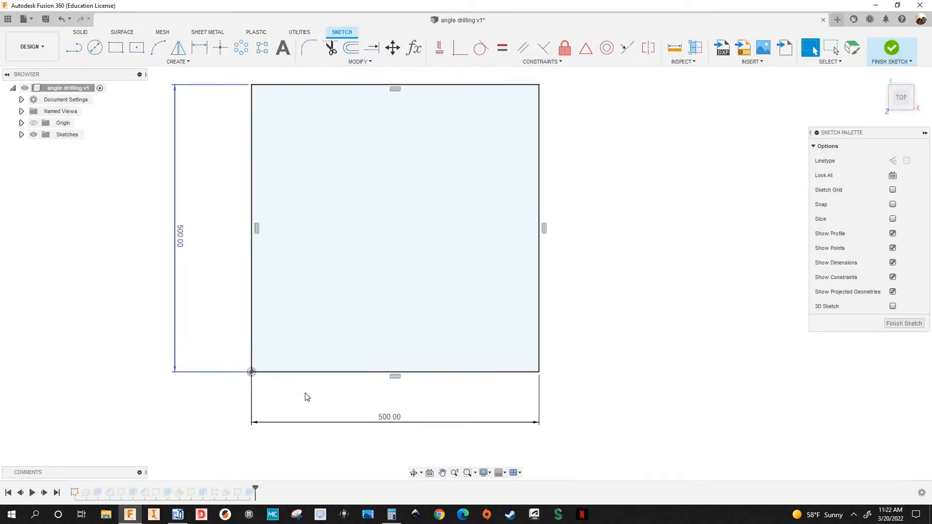
pyautogui.click(893, 49)
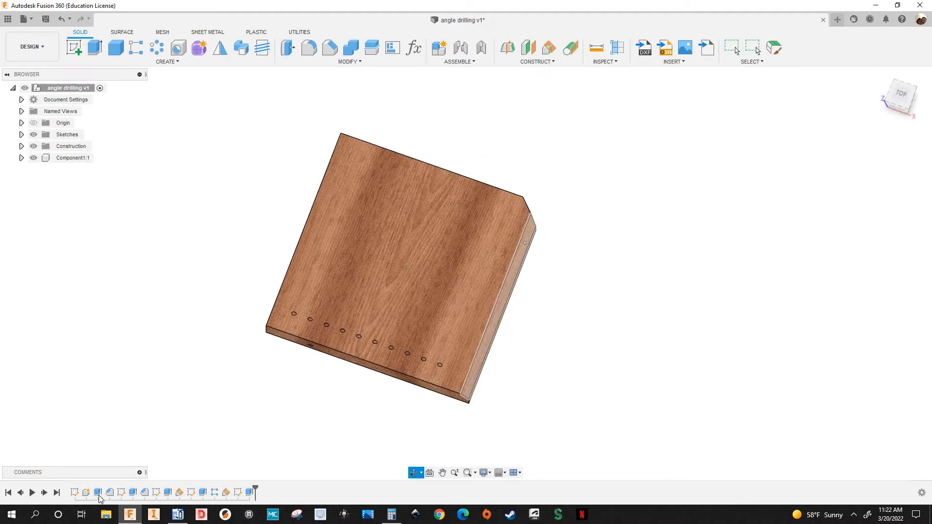
# - Open the board's base extrusion for editing and review its distance and operation settings
pyautogui.click(98, 496)
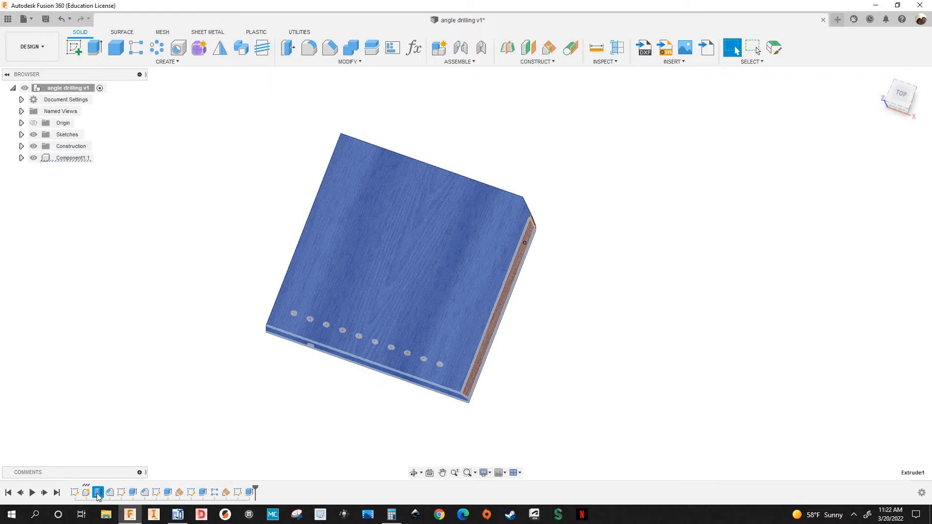
pyautogui.rightClick(98, 496)
pyautogui.click(114, 396)
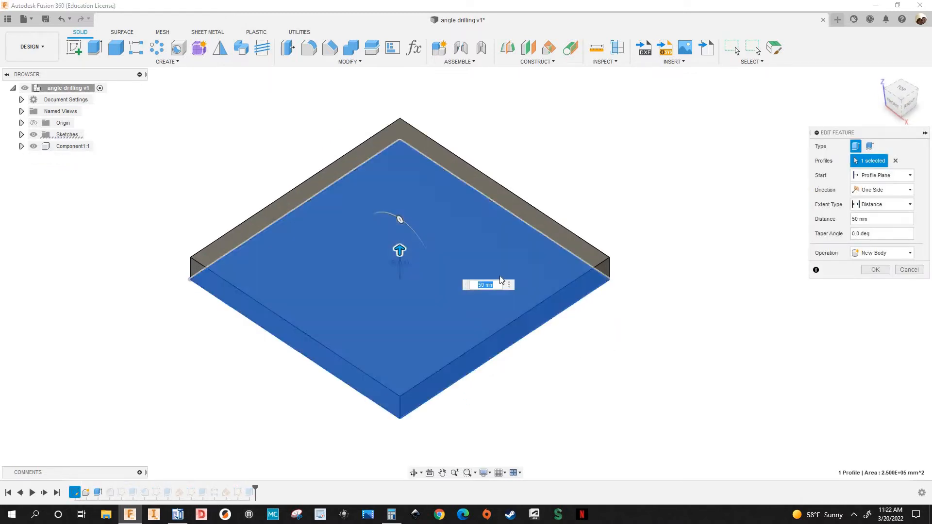
pyautogui.scroll(2, 603, 272)
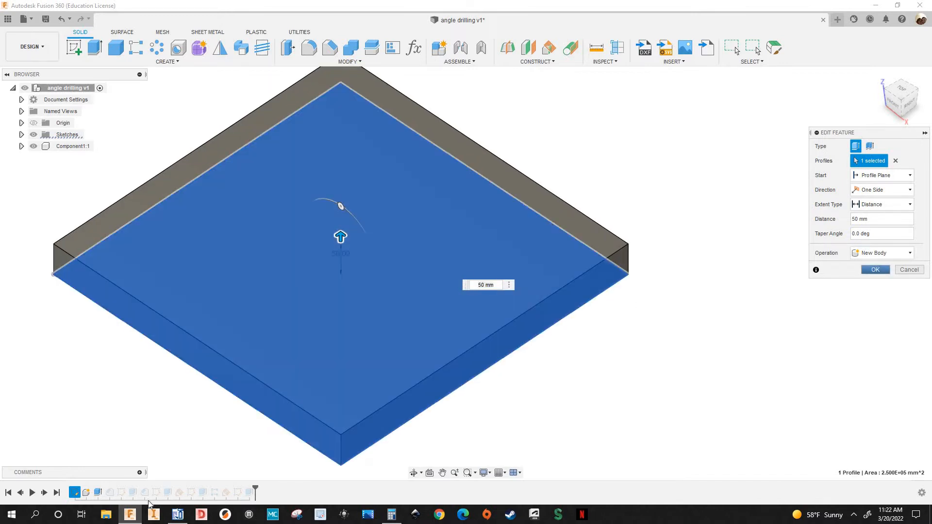
# - Open the long-edge chamfer for editing, review its distance and angle, and close it without changing values
pyautogui.click(110, 493)
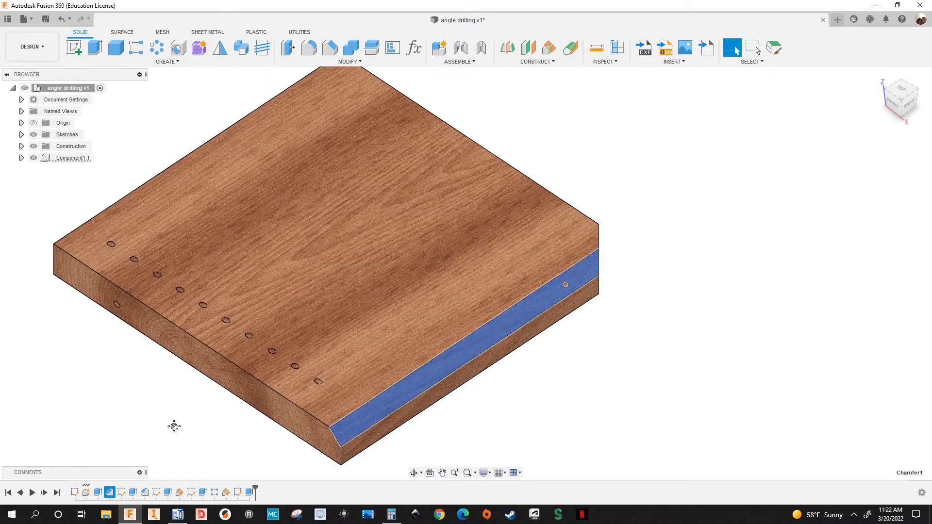
pyautogui.scroll(-2, 289, 431)
pyautogui.moveTo(394, 431); pyautogui.dragTo(433, 418, button='middle')
pyautogui.scroll(3, 308, 397)
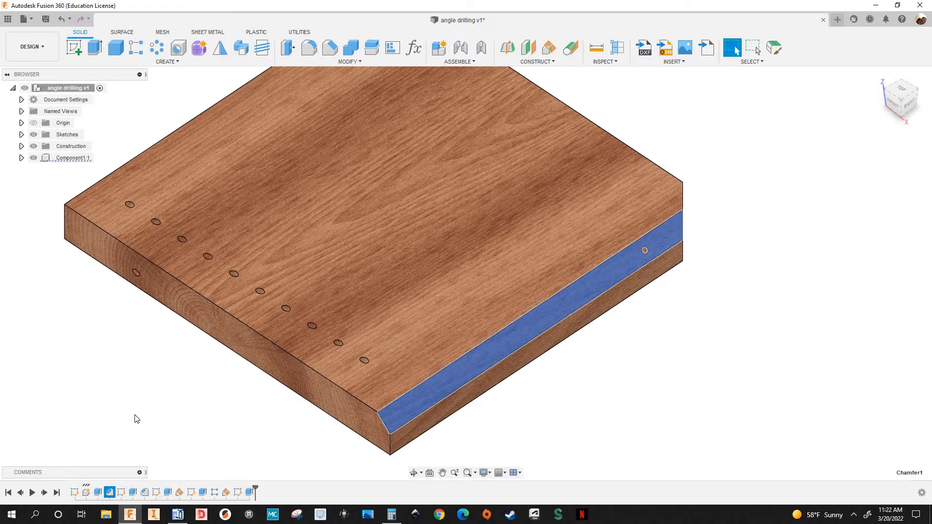
pyautogui.rightClick(109, 492)
pyautogui.click(156, 408)
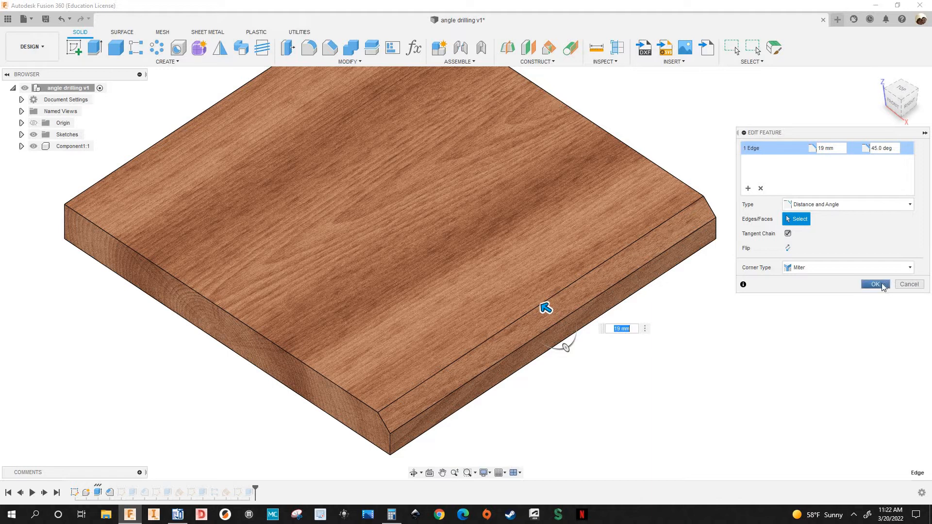
pyautogui.press('Return')
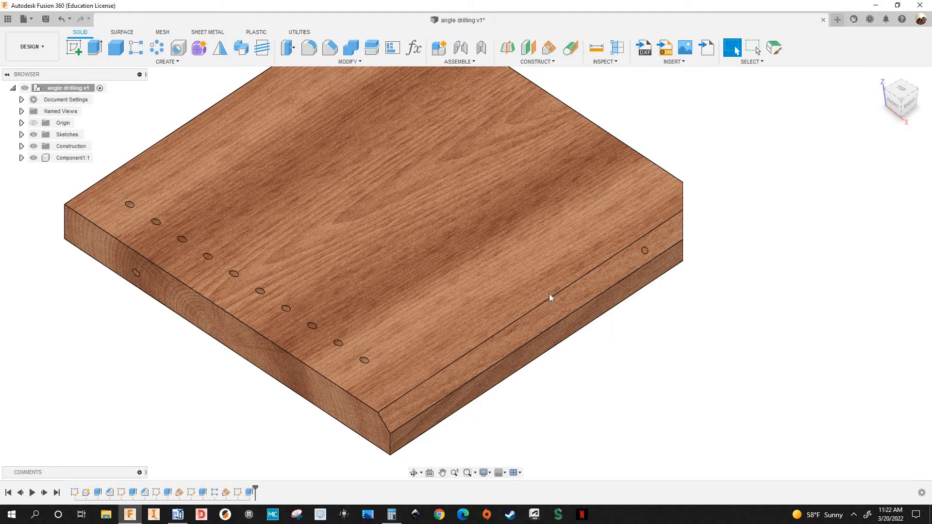
# - Open the sketch of the hole on the long-edge chamfer for editing and review its diameter and position dimensions
pyautogui.scroll(5, 593, 290)
pyautogui.scroll(4, 639, 234)
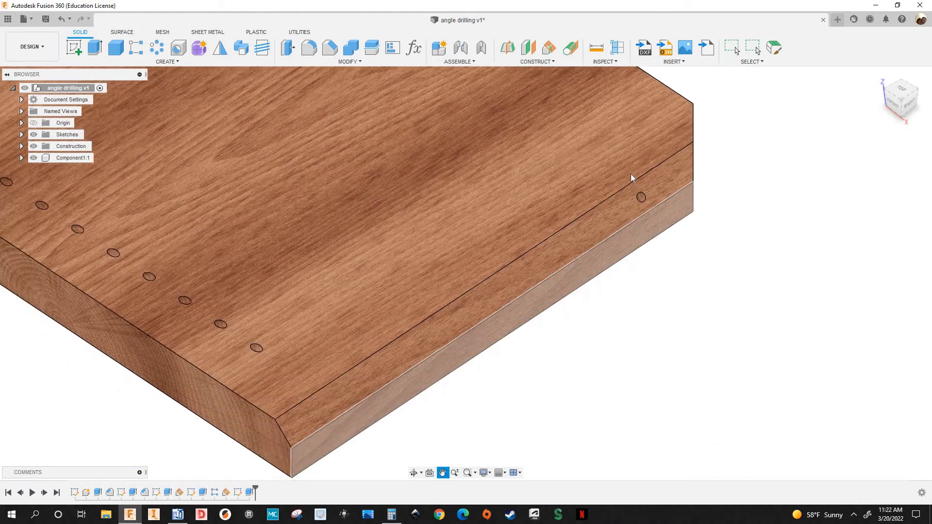
pyautogui.click(124, 496)
pyautogui.rightClick(121, 492)
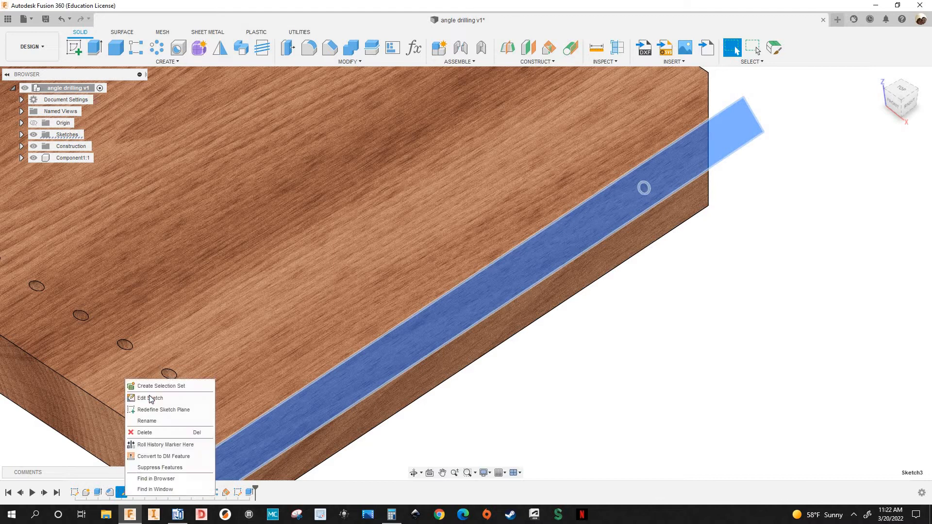
pyautogui.click(175, 398)
pyautogui.scroll(5, 551, 277)
pyautogui.moveTo(558, 278)
pyautogui.mouseDown(button='middle')
pyautogui.moveTo(369, 336)
pyautogui.moveTo(341, 320)
pyautogui.mouseUp(button='middle')
pyautogui.scroll(2, 342, 320)
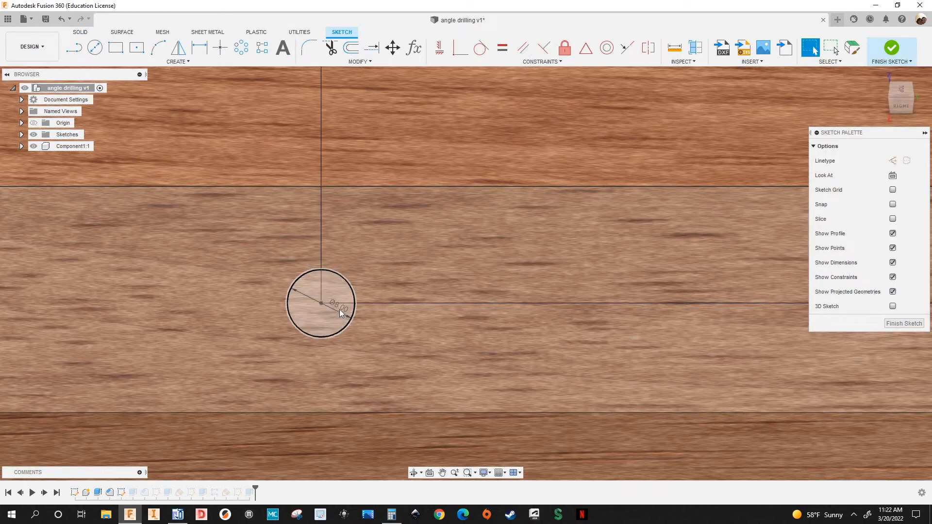
pyautogui.scroll(-2, 401, 322)
pyautogui.scroll(-2, 537, 170)
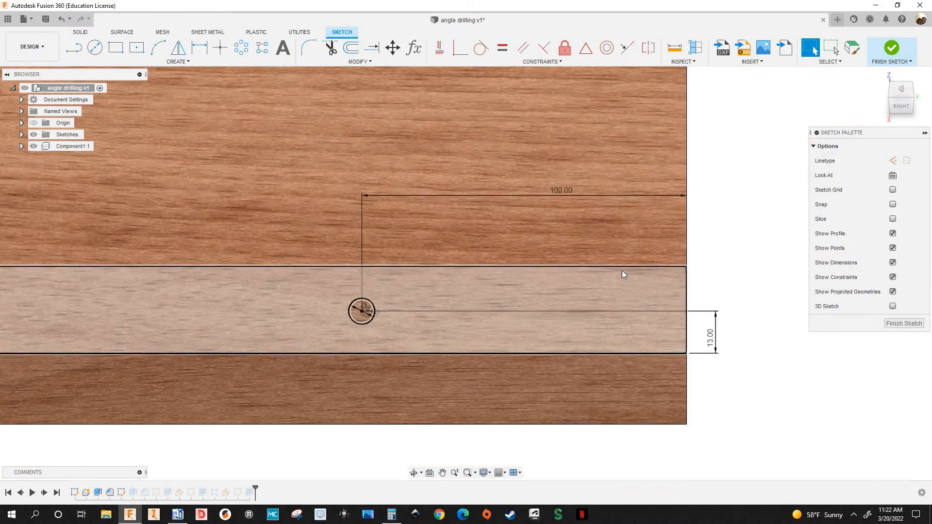
pyautogui.moveTo(559, 207); pyautogui.dragTo(438, 195, button='middle')
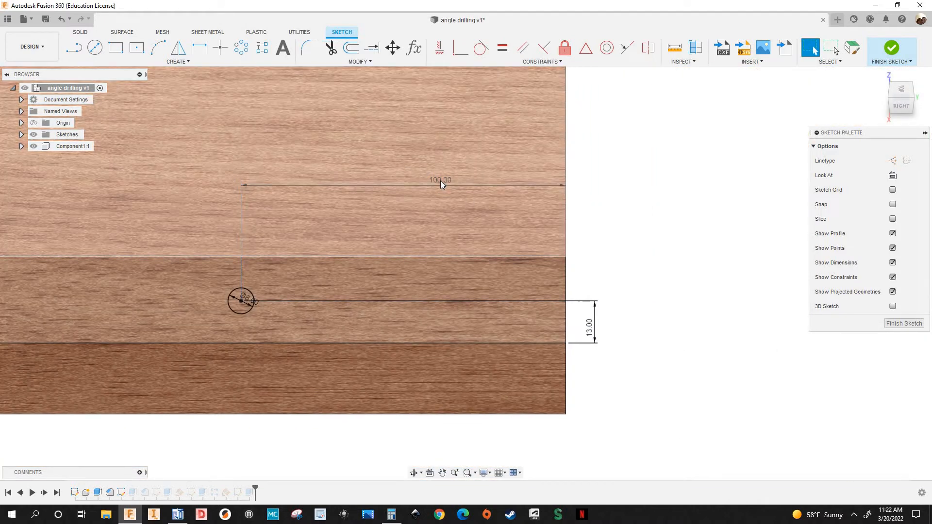
pyautogui.click(439, 184)
pyautogui.press('Escape')
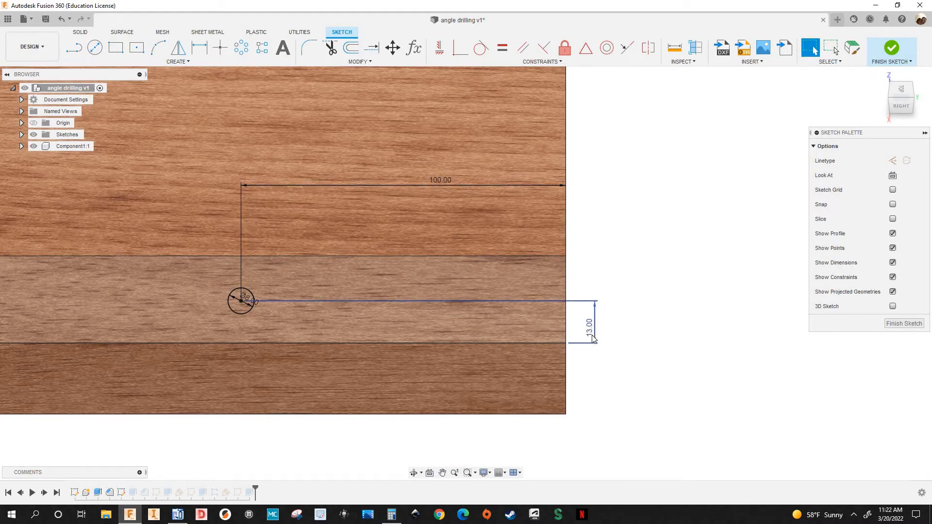
pyautogui.scroll(-1, 592, 330)
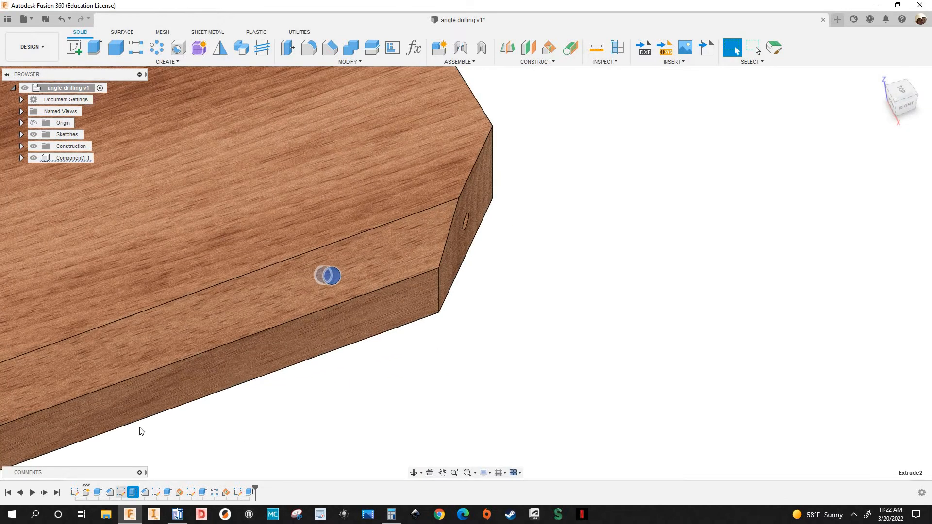
# - Open the cut extrusion of the long-edge chamfer's hole for editing, review its distance, and close it without changing values
pyautogui.rightClick(133, 493)
pyautogui.click(156, 392)
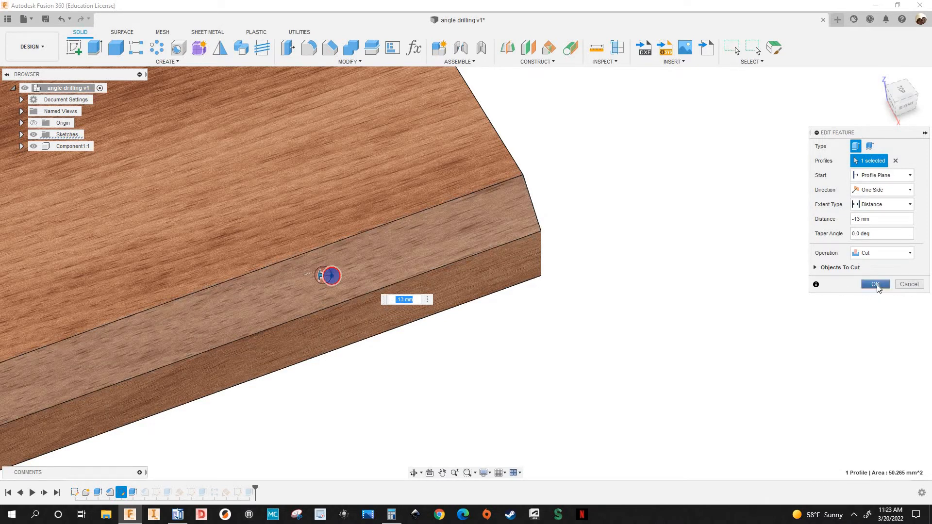
pyautogui.press('Return')
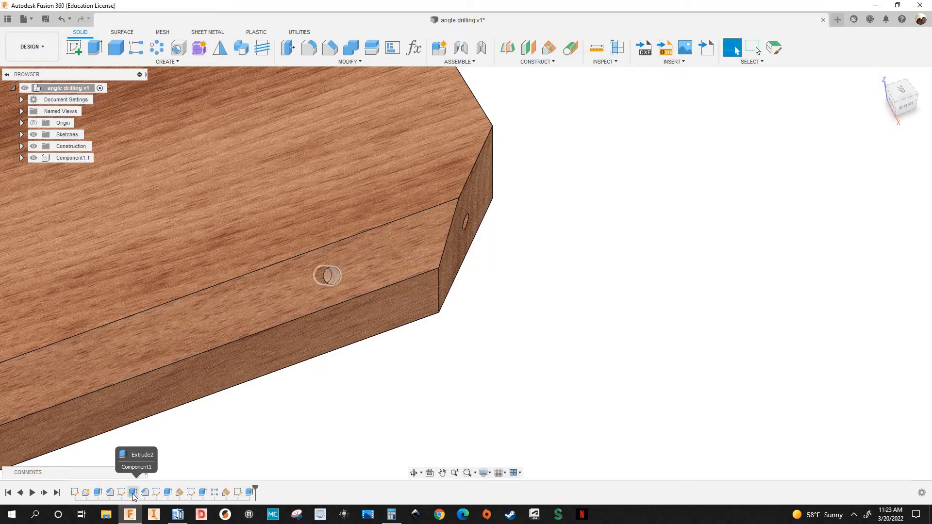
# - Open the corner chamfer for editing, review its distance and angle, and close it without changing values
pyautogui.click(135, 494)
pyautogui.click(149, 493)
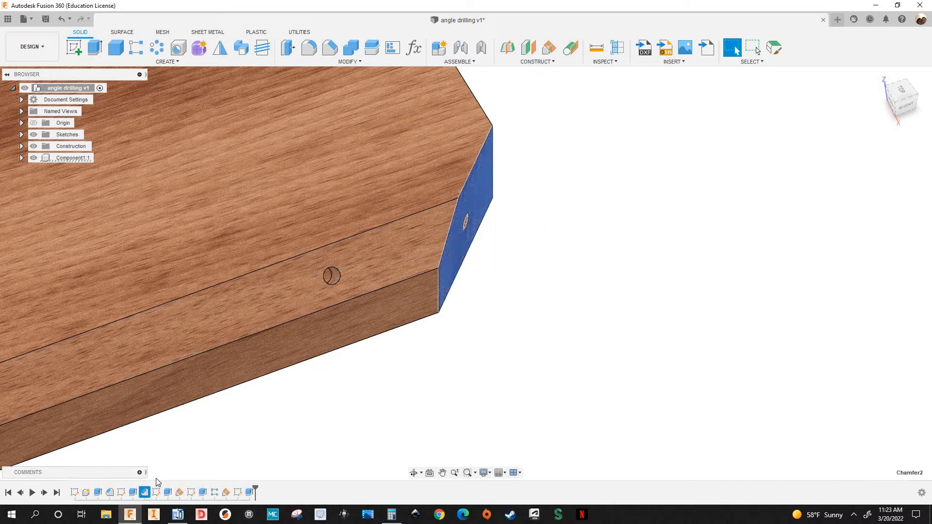
pyautogui.scroll(-3, 327, 348)
pyautogui.scroll(2, 327, 344)
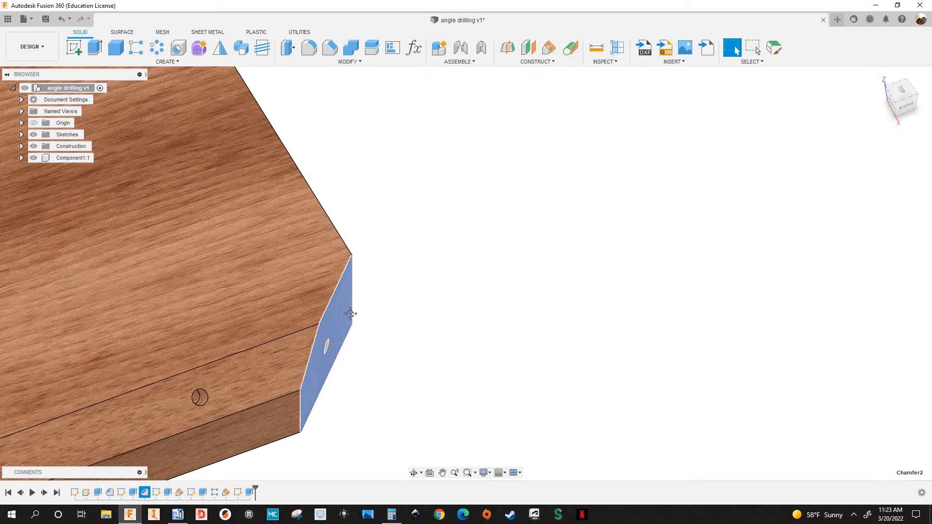
pyautogui.scroll(2, 353, 302)
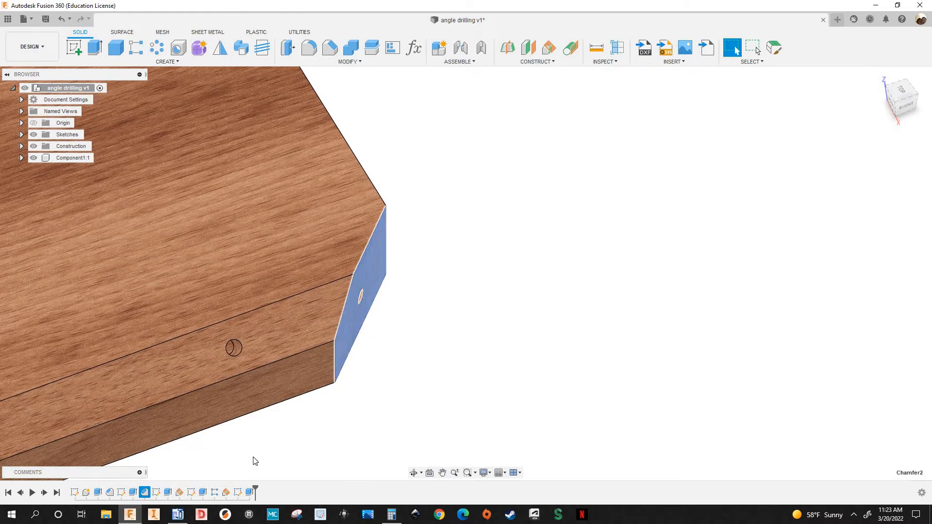
pyautogui.rightClick(146, 493)
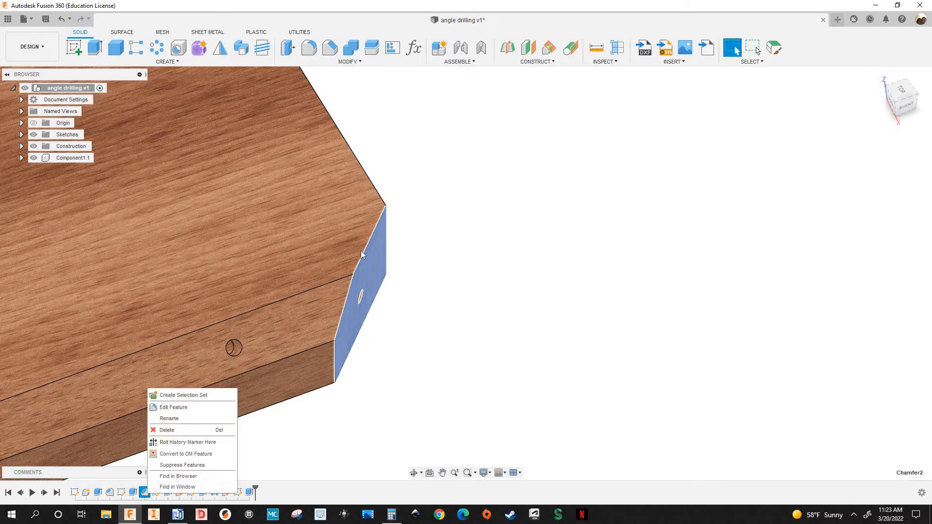
pyautogui.click(170, 407)
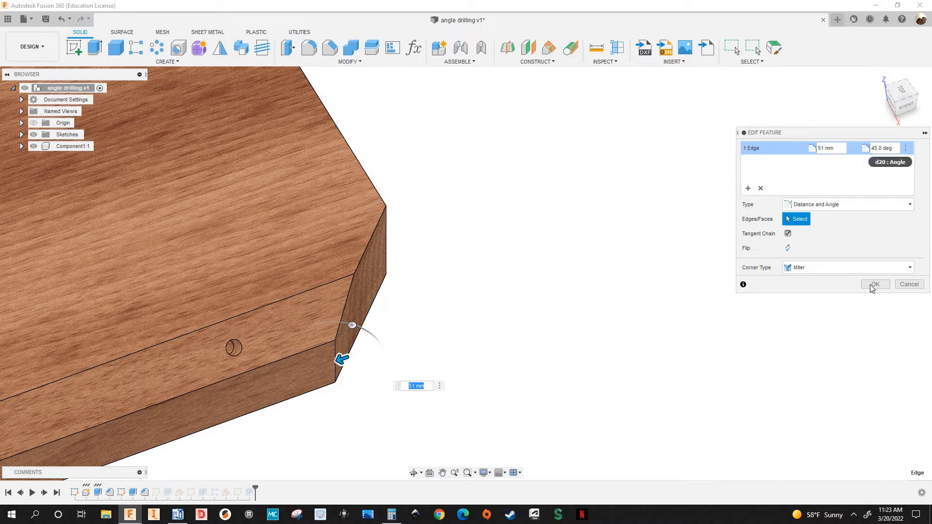
pyautogui.press('Return')
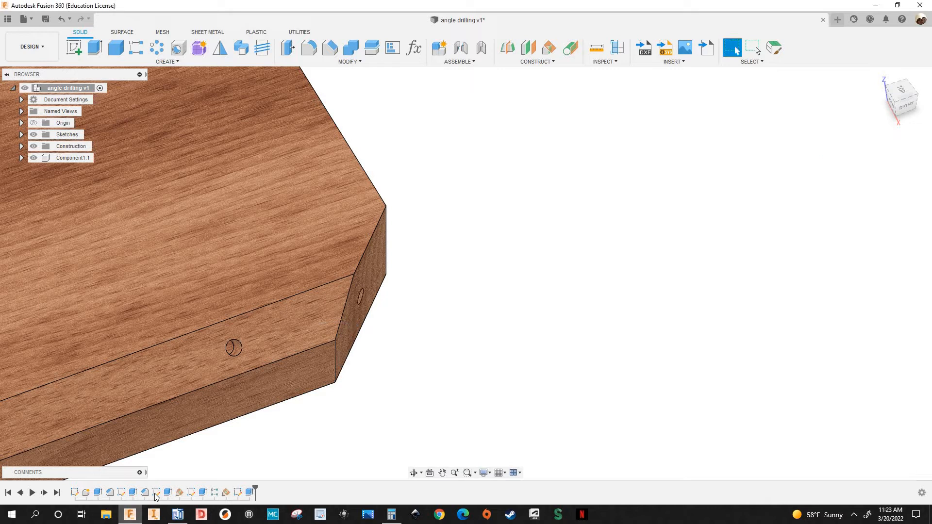
# - Inspect the hole sketch on the chamfered corner face and review its cut extrusion's settings without changing values
pyautogui.scroll(2, 366, 291)
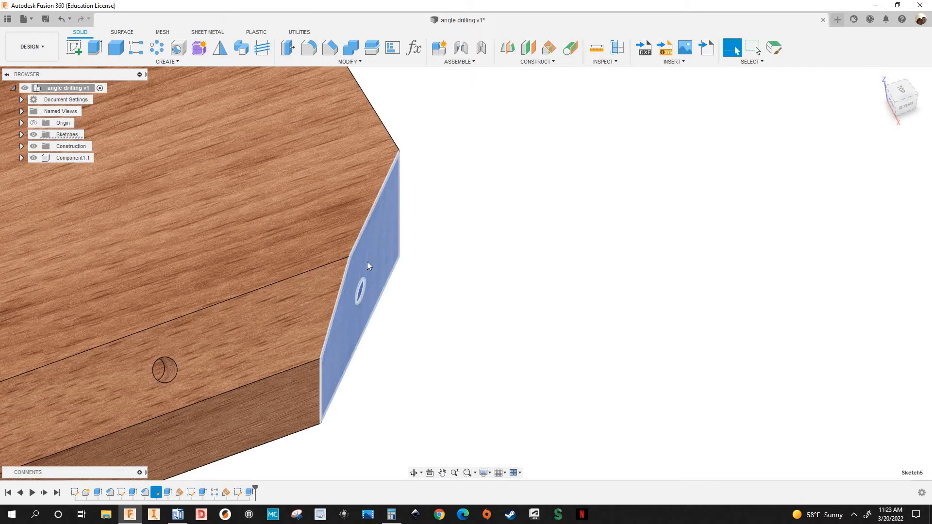
pyautogui.keyDown('shift'); pyautogui.moveTo(370, 316); pyautogui.dragTo(347, 287, button='middle'); pyautogui.keyUp('shift')
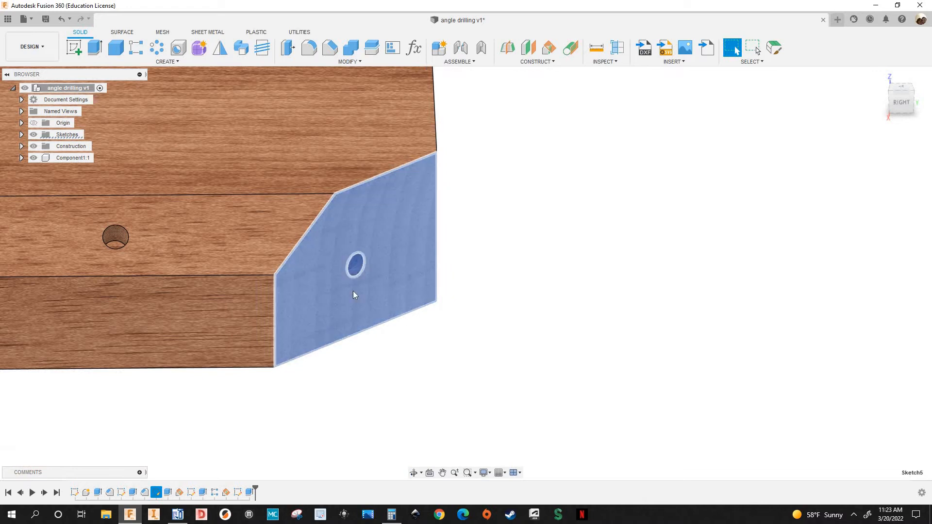
pyautogui.scroll(-3, 240, 258)
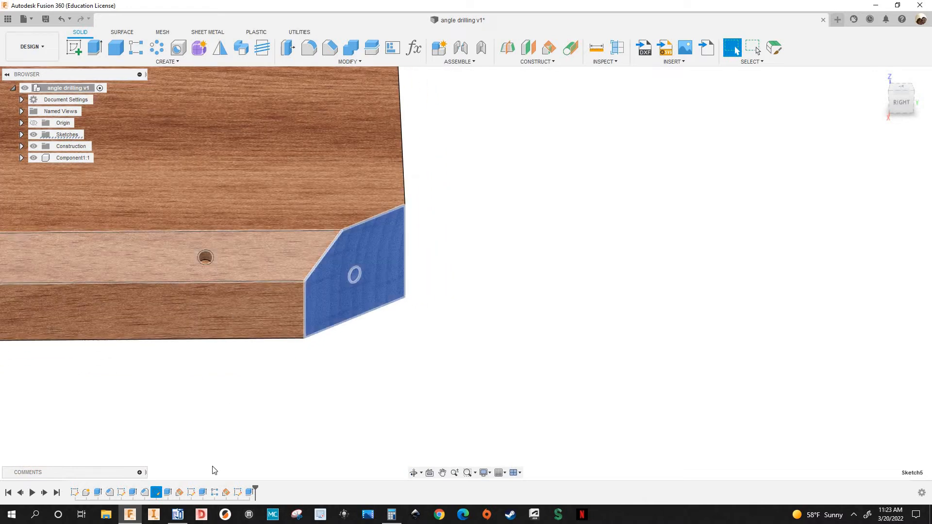
pyautogui.click(168, 493)
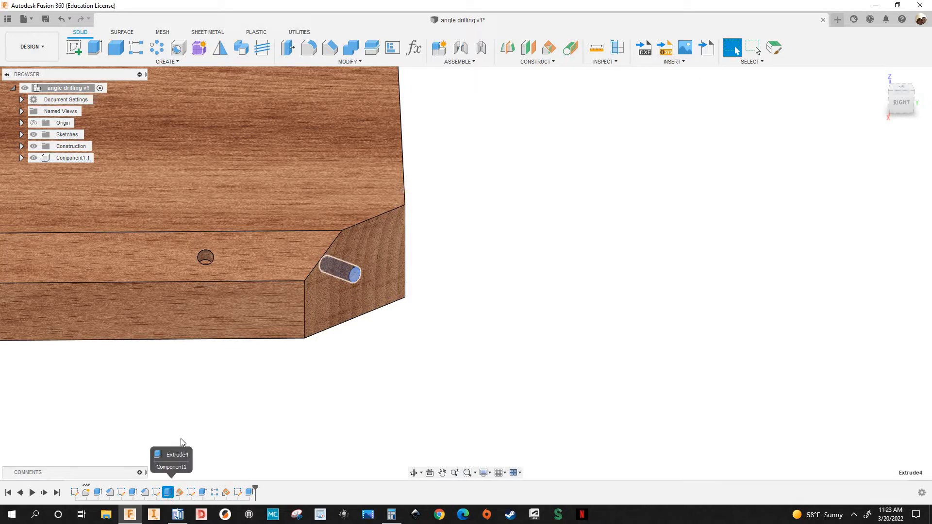
pyautogui.rightClick(168, 492)
pyautogui.click(197, 395)
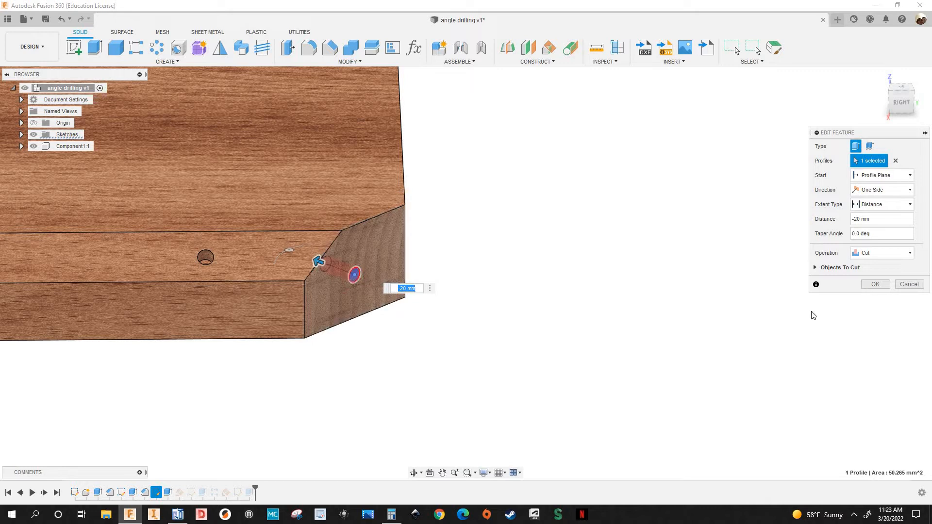
pyautogui.click(875, 284)
# - Select the first angled construction plane and examine from several directions how it lies relative to the board and the long-edge chamfer
pyautogui.scroll(-4, 306, 415)
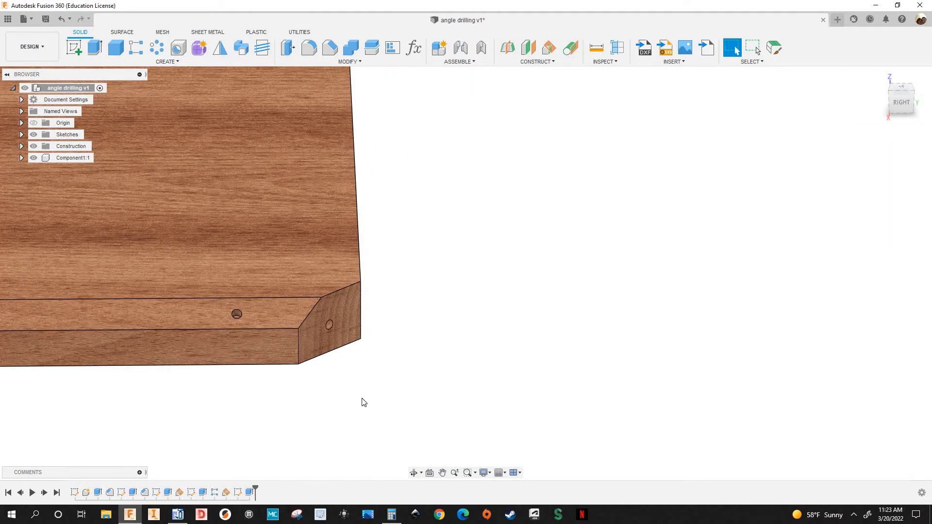
pyautogui.keyDown('shift'); pyautogui.moveTo(386, 380); pyautogui.dragTo(481, 406, button='middle'); pyautogui.keyUp('shift')
pyautogui.click(179, 492)
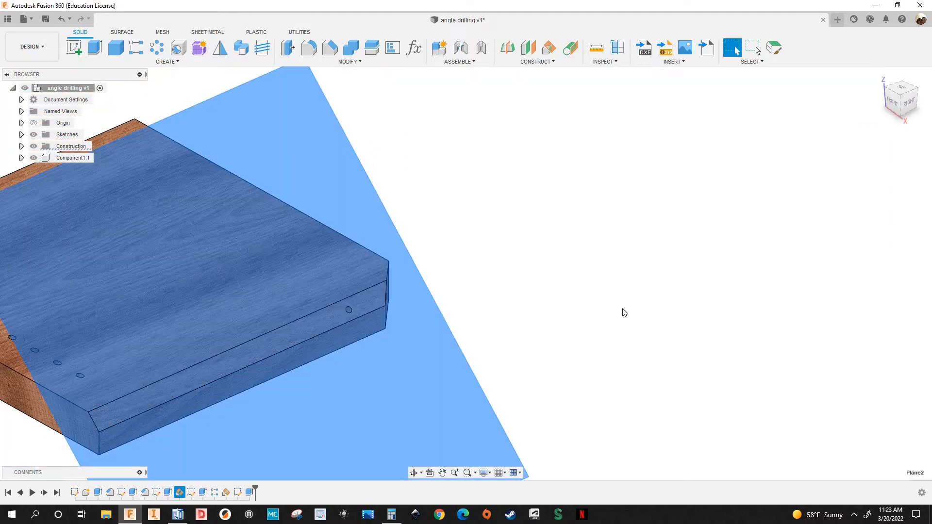
pyautogui.scroll(-3, 588, 310)
pyautogui.keyDown('shift'); pyautogui.moveTo(297, 311); pyautogui.dragTo(344, 340, button='middle'); pyautogui.keyUp('shift')
pyautogui.keyDown('shift'); pyautogui.moveTo(469, 232); pyautogui.dragTo(428, 297, button='middle'); pyautogui.keyUp('shift')
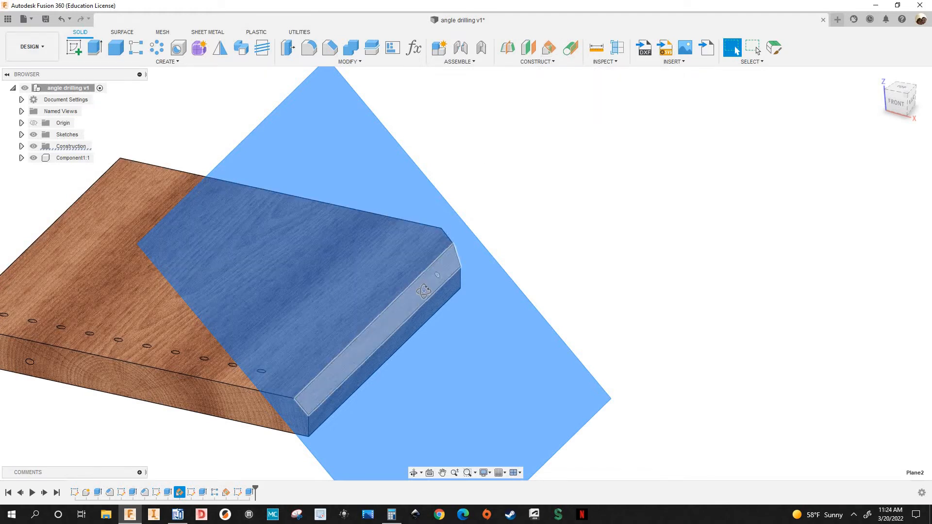
pyautogui.keyDown('shift'); pyautogui.moveTo(416, 281); pyautogui.dragTo(268, 439, button='middle'); pyautogui.keyUp('shift')
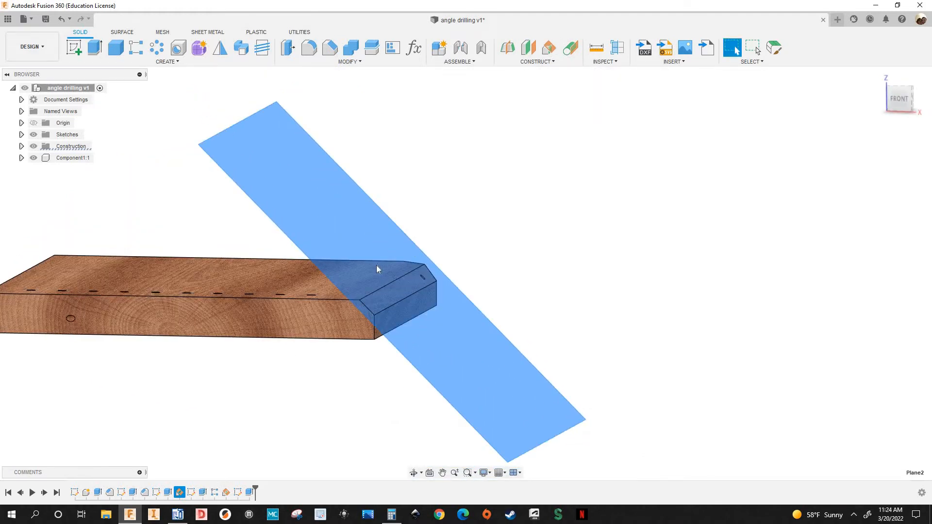
# - Open the circle sketch on the angled construction plane for editing, review its position dimensions, and finish the sketch
pyautogui.rightClick(190, 493)
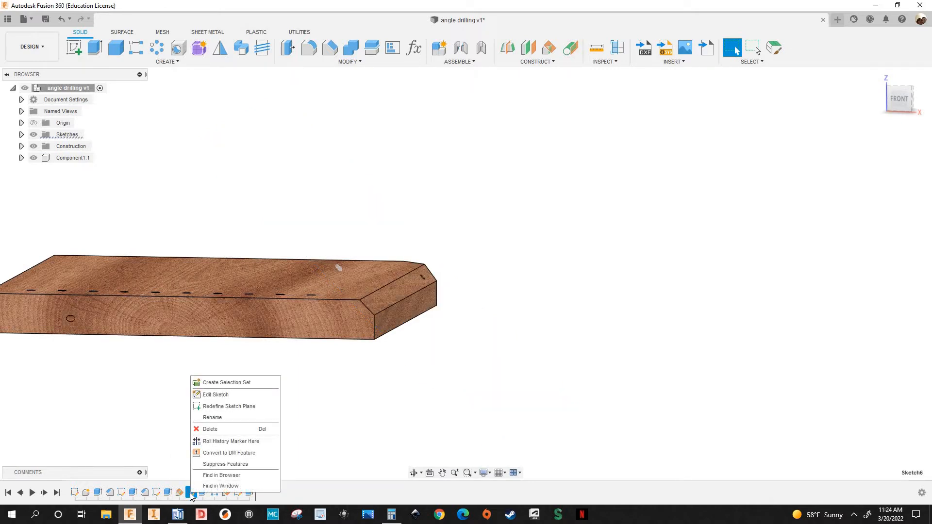
pyautogui.click(209, 394)
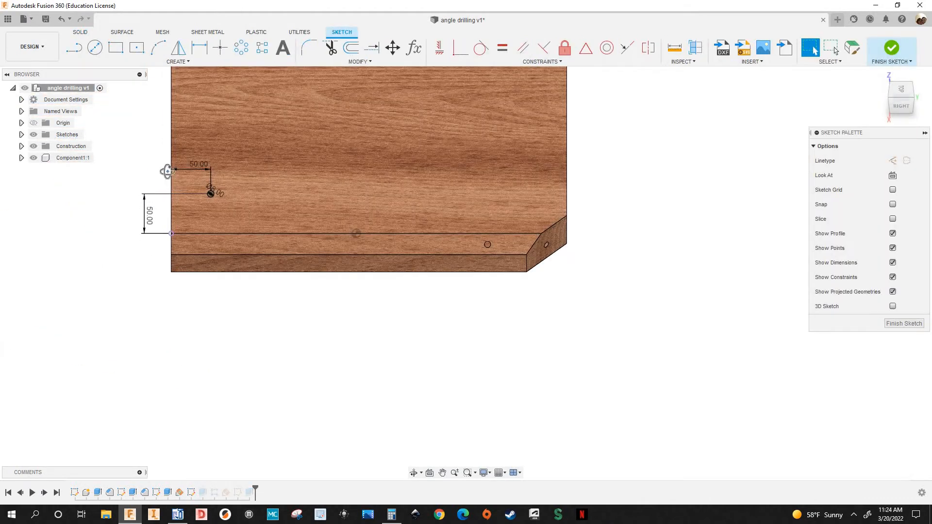
pyautogui.moveTo(191, 167)
pyautogui.keyDown('shift'); pyautogui.mouseDown(button='middle')
pyautogui.moveTo(173, 161)
pyautogui.moveTo(205, 208)
pyautogui.mouseUp(button='middle'); pyautogui.keyUp('shift')
pyautogui.scroll(10, 202, 219)
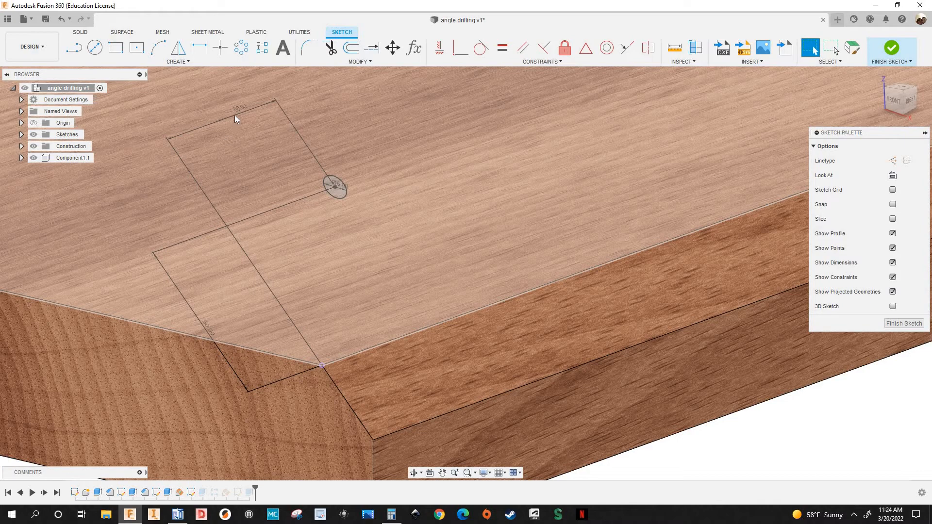
pyautogui.moveTo(234, 118)
pyautogui.keyDown('shift'); pyautogui.mouseDown(button='middle')
pyautogui.moveTo(247, 170)
pyautogui.moveTo(222, 149)
pyautogui.moveTo(232, 150)
pyautogui.mouseUp(button='middle'); pyautogui.keyUp('shift')
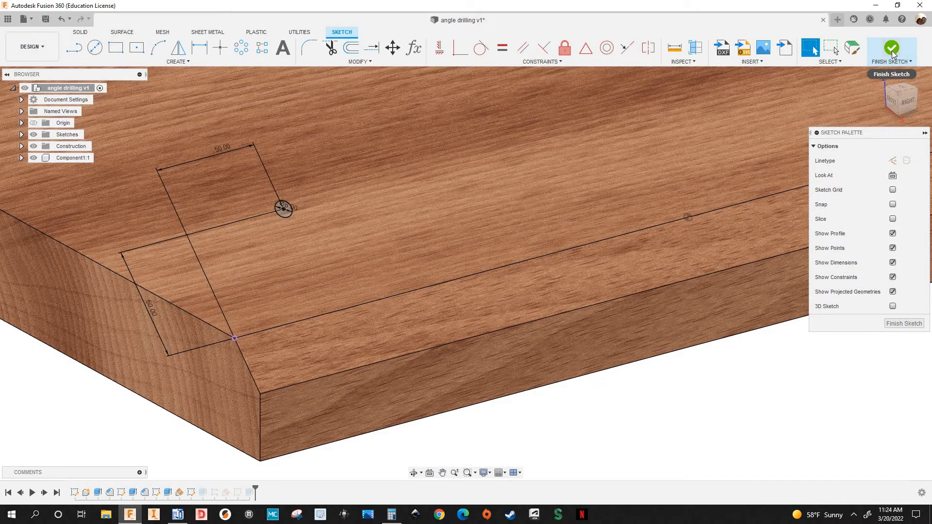
pyautogui.click(891, 47)
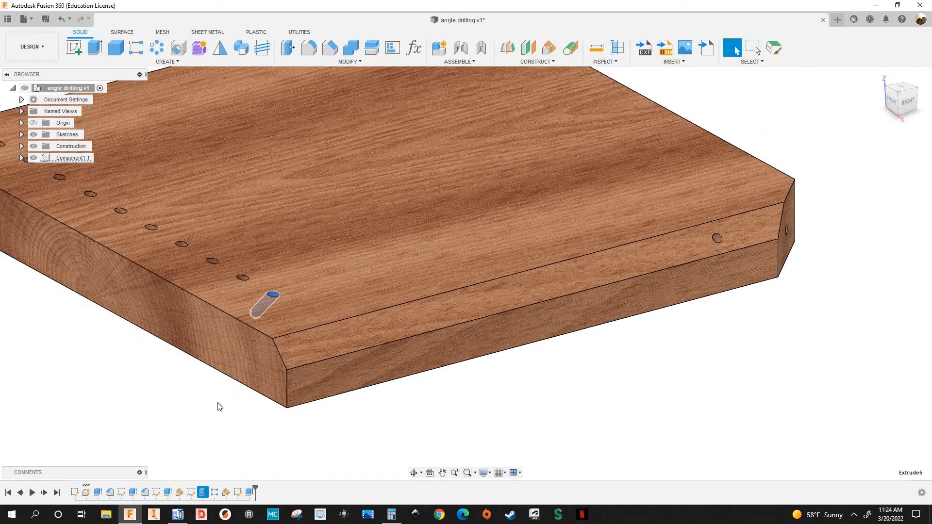
# - Open the cut extrusion of the first angled hole in the row for editing, review its settings, and close it without changing values
pyautogui.rightClick(202, 493)
pyautogui.click(228, 392)
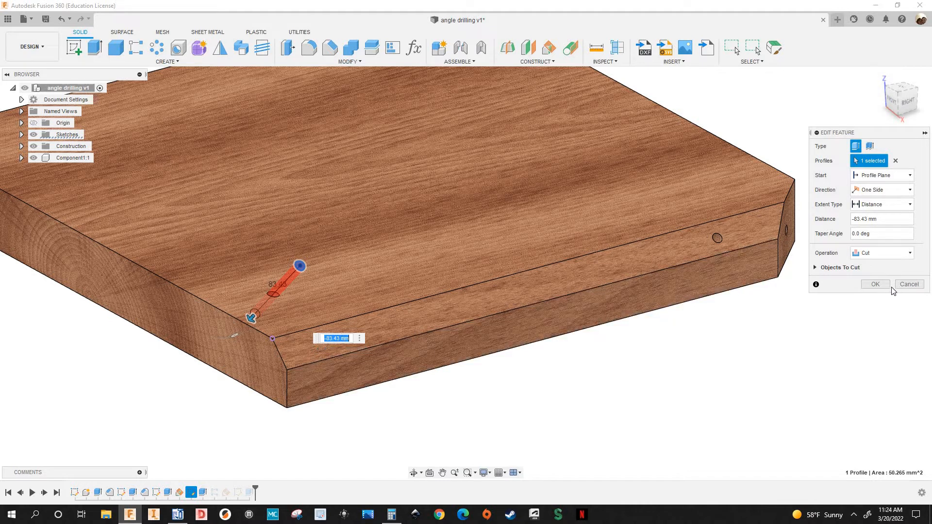
pyautogui.press('Return')
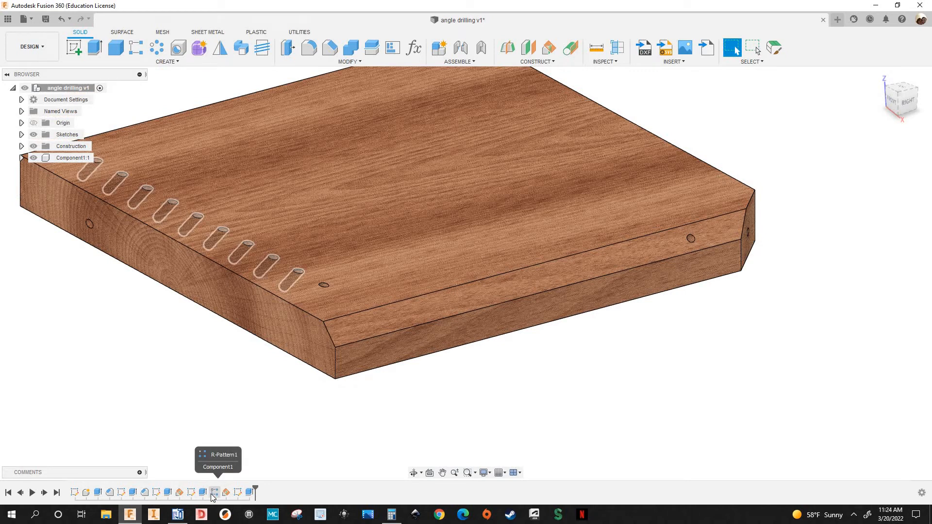
# - Open the rectangular pattern of the angled hole row for editing, review its distance type, quantity and spacing, and close it without changing values
pyautogui.rightClick(214, 493)
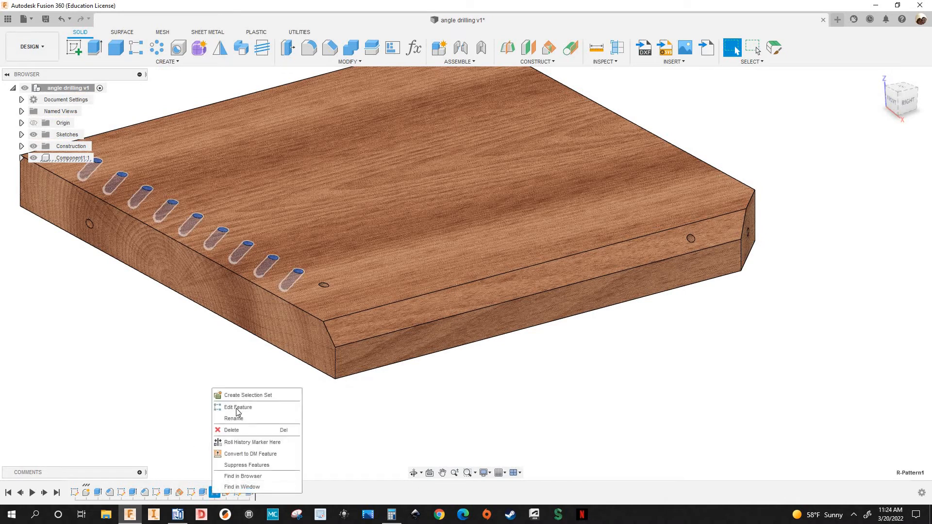
pyautogui.click(237, 410)
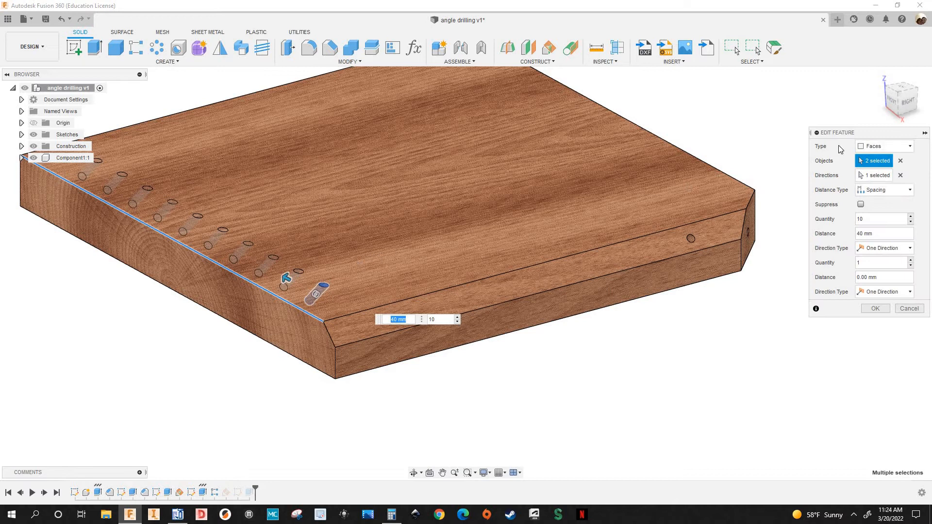
pyautogui.press('Tab')
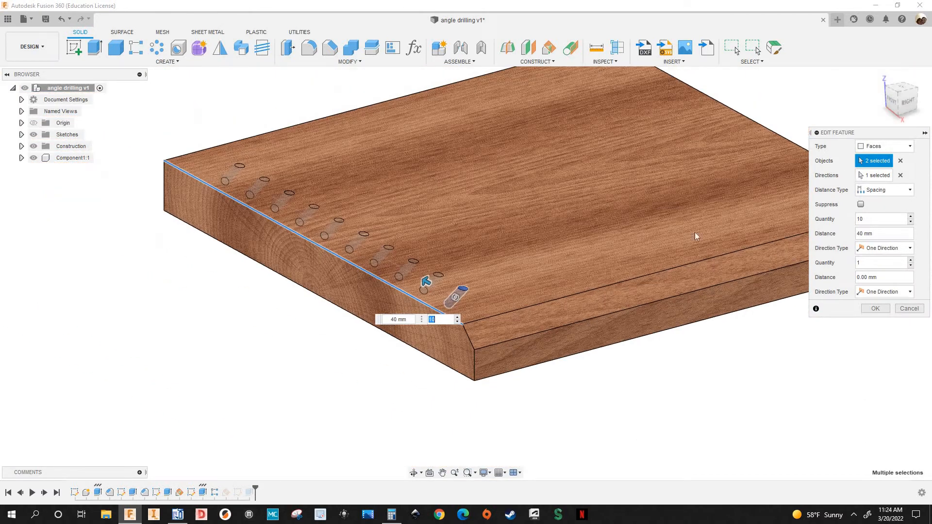
pyautogui.click(863, 218)
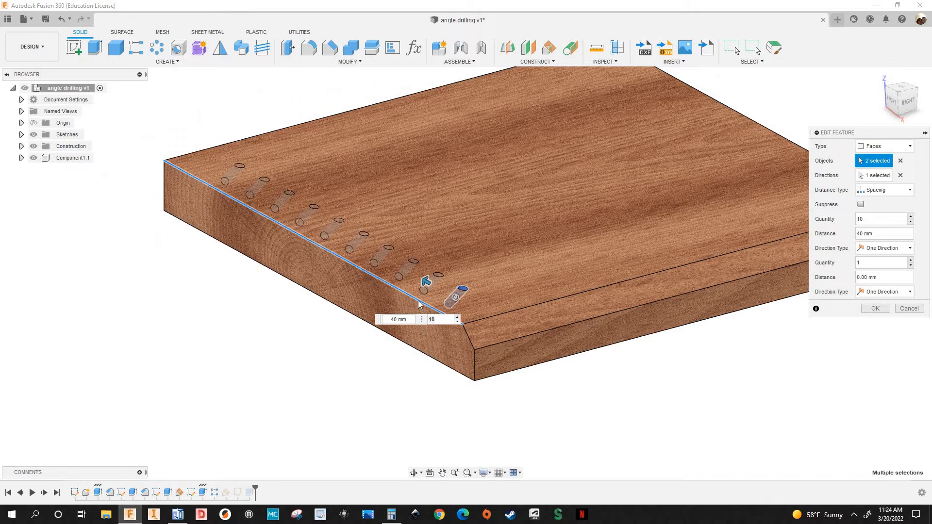
pyautogui.click(877, 190)
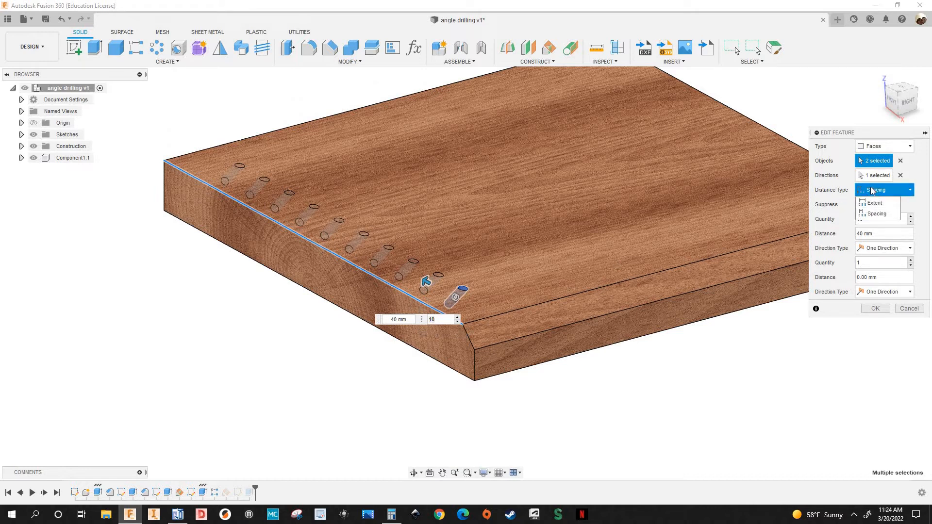
pyautogui.click(883, 190)
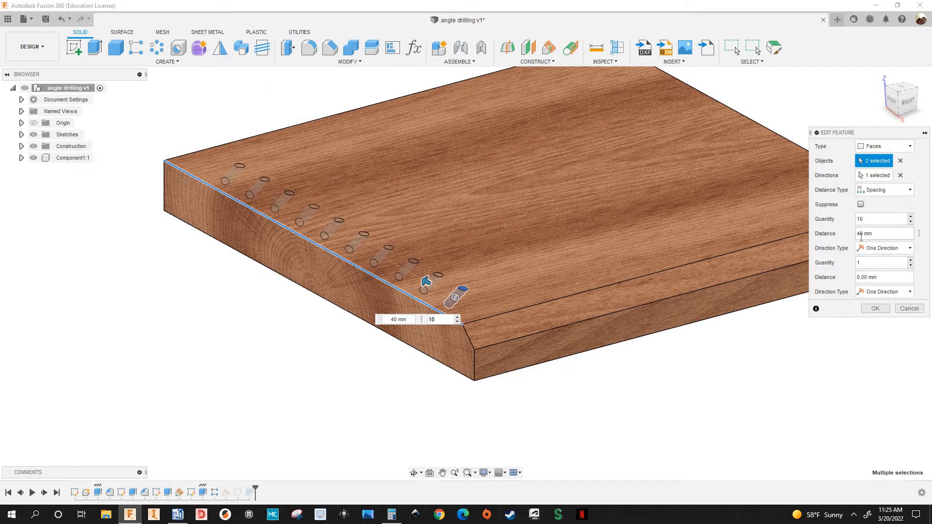
pyautogui.scroll(5, 437, 294)
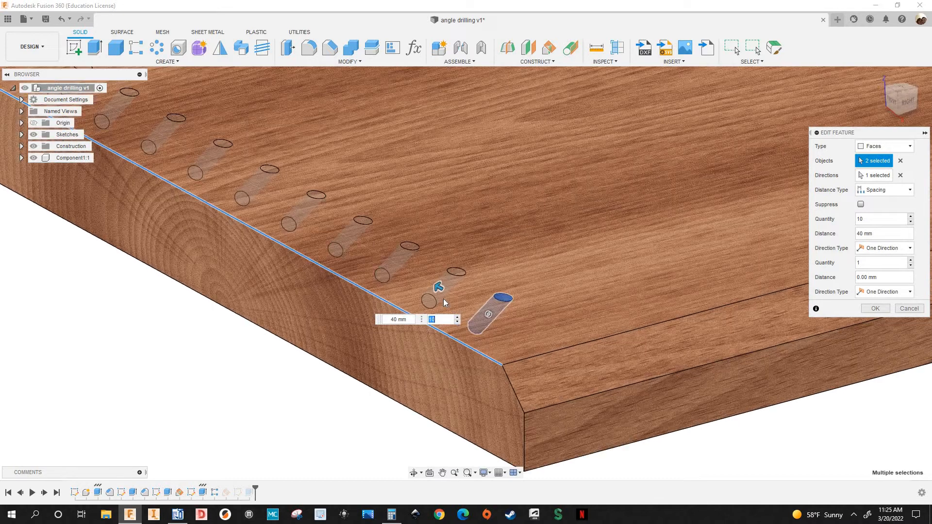
pyautogui.scroll(-2, 755, 242)
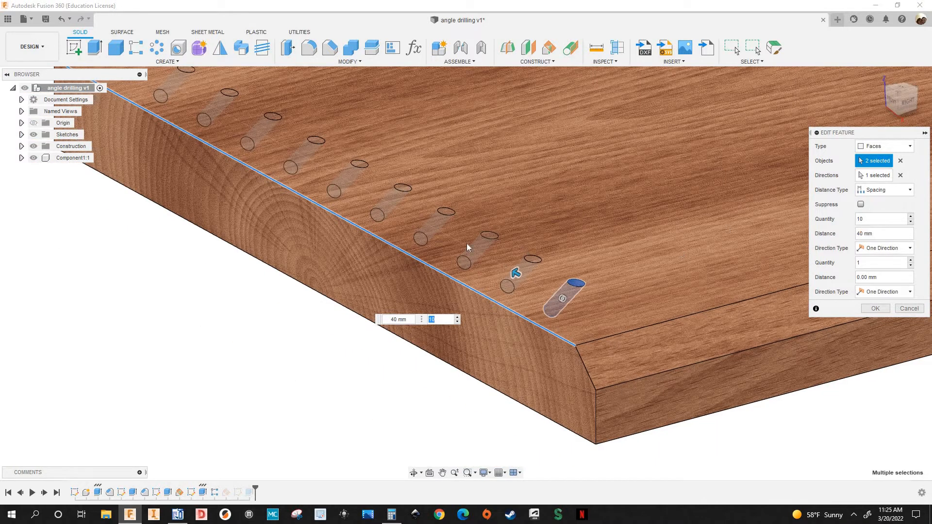
pyautogui.scroll(-2, 495, 250)
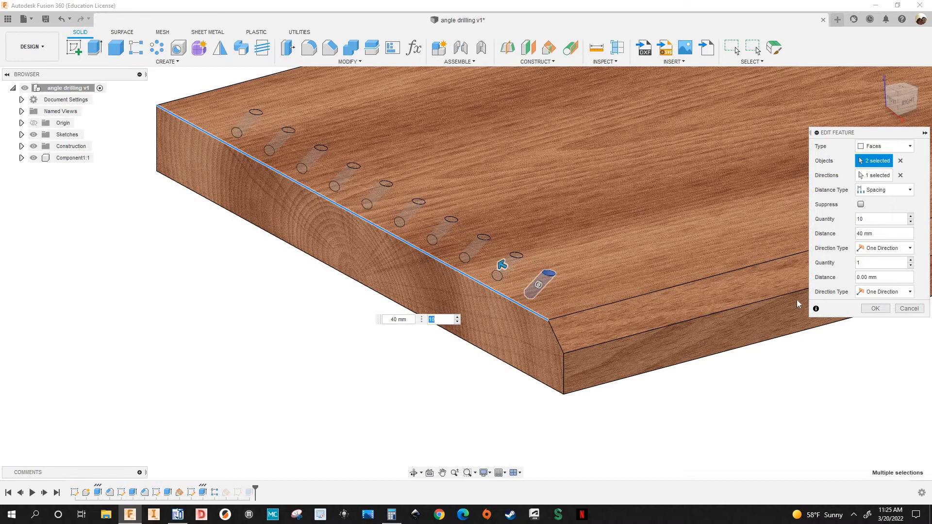
pyautogui.click(876, 309)
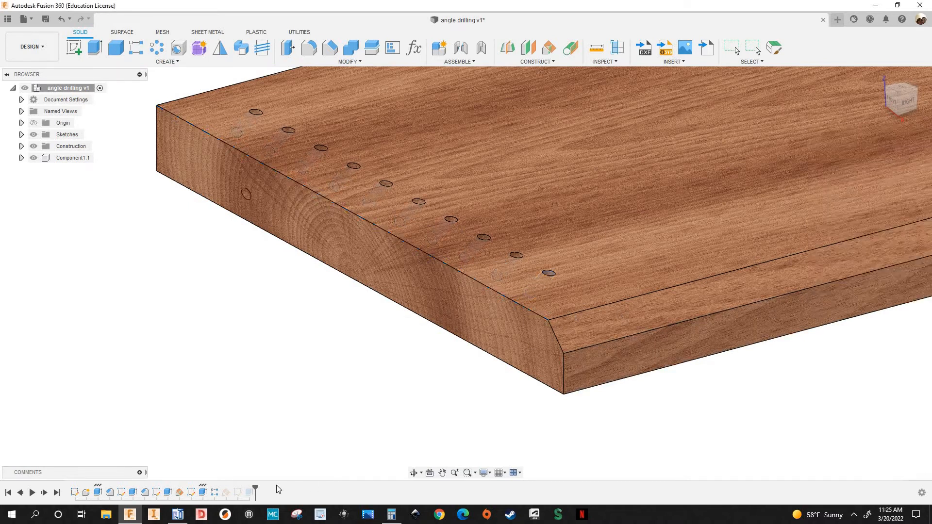
# - Inspect the construction plane at the board's end corner, open it for editing to review its reference edge and angle, and cancel without changes
pyautogui.click(226, 492)
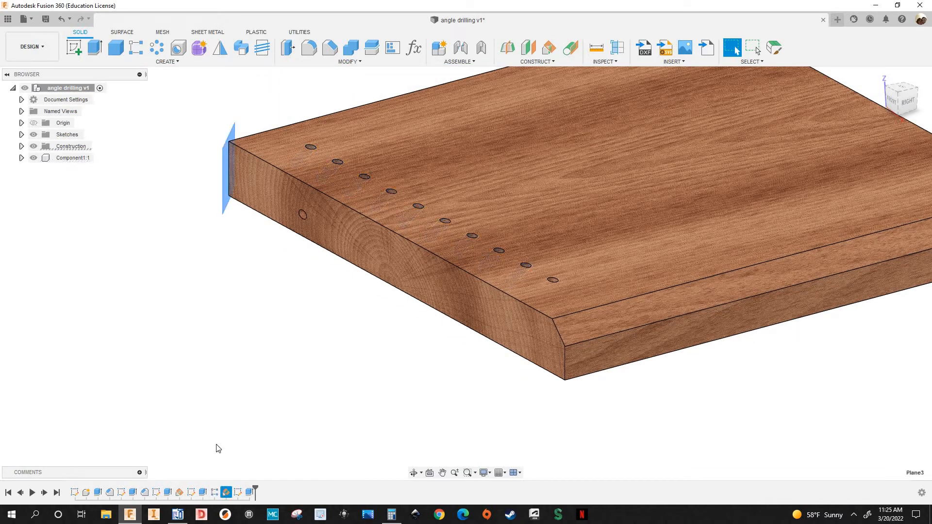
pyautogui.rightClick(228, 492)
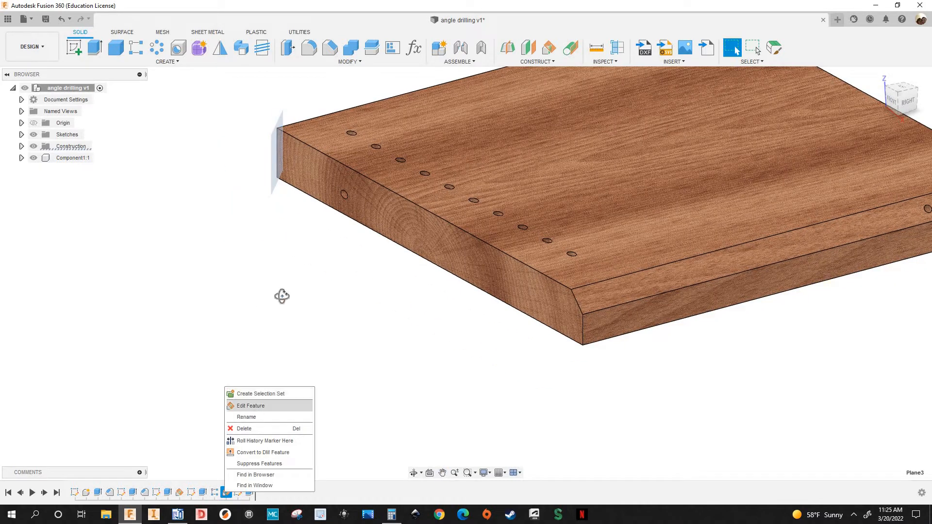
pyautogui.keyDown('shift'); pyautogui.moveTo(341, 298); pyautogui.dragTo(366, 353, button='middle'); pyautogui.keyUp('shift')
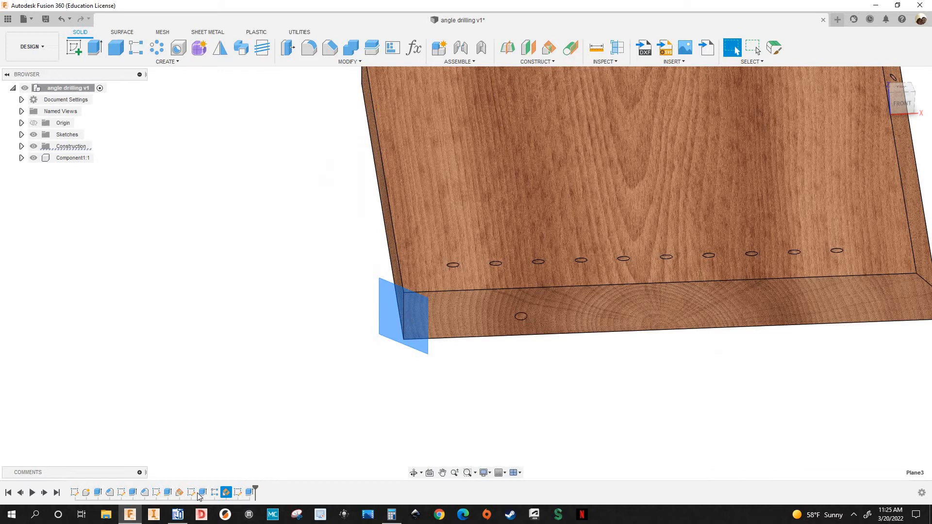
pyautogui.rightClick(232, 492)
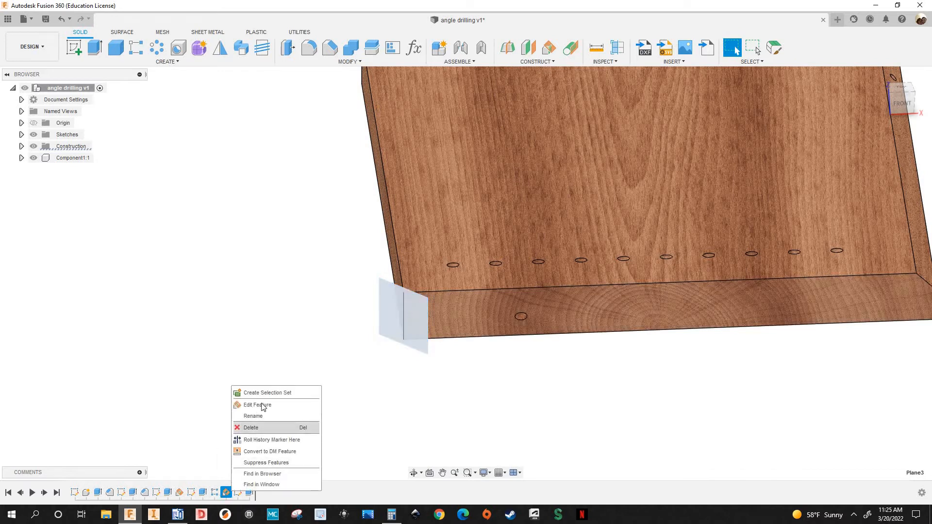
pyautogui.click(257, 405)
pyautogui.scroll(3, 466, 355)
pyautogui.scroll(1, 477, 354)
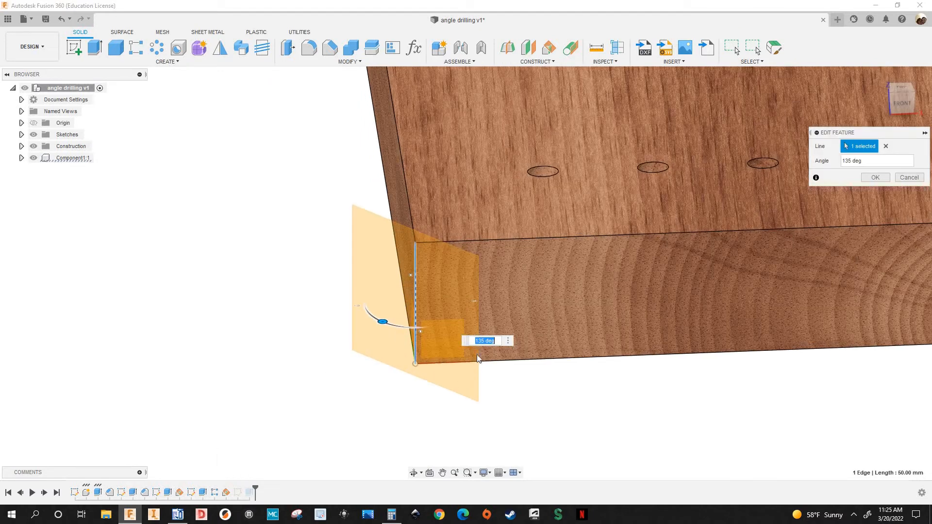
pyautogui.scroll(1, 479, 353)
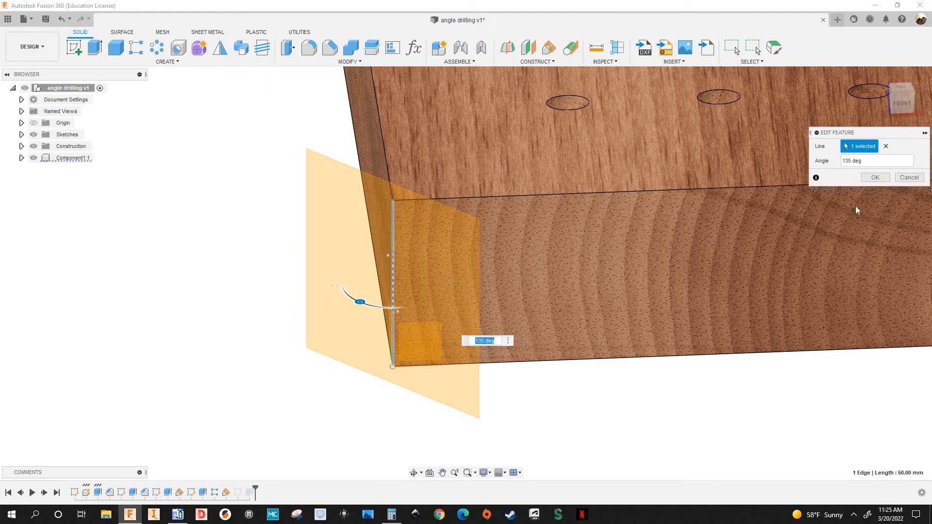
pyautogui.click(909, 178)
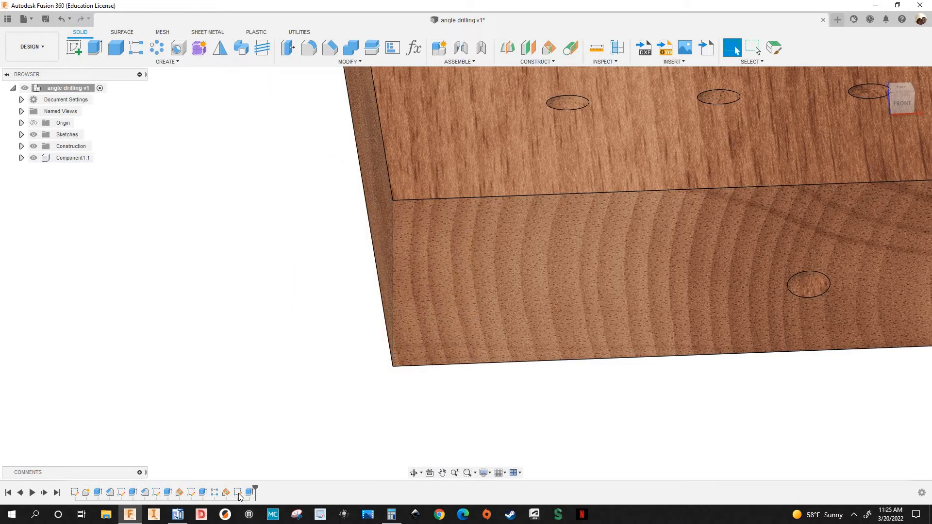
# - Open the circle sketch on the corner's angled construction plane for editing, review the circle's placement relative to the board's end face, and finish the sketch
pyautogui.rightClick(237, 493)
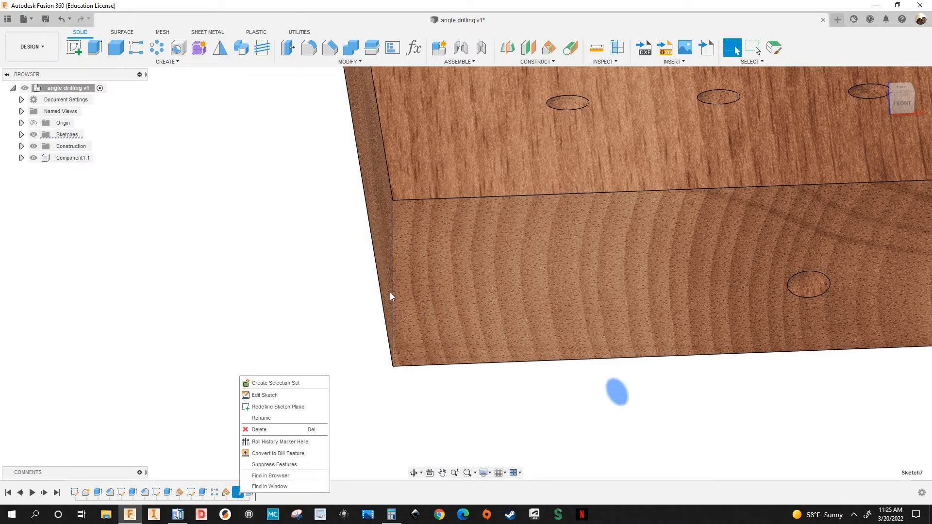
pyautogui.click(284, 395)
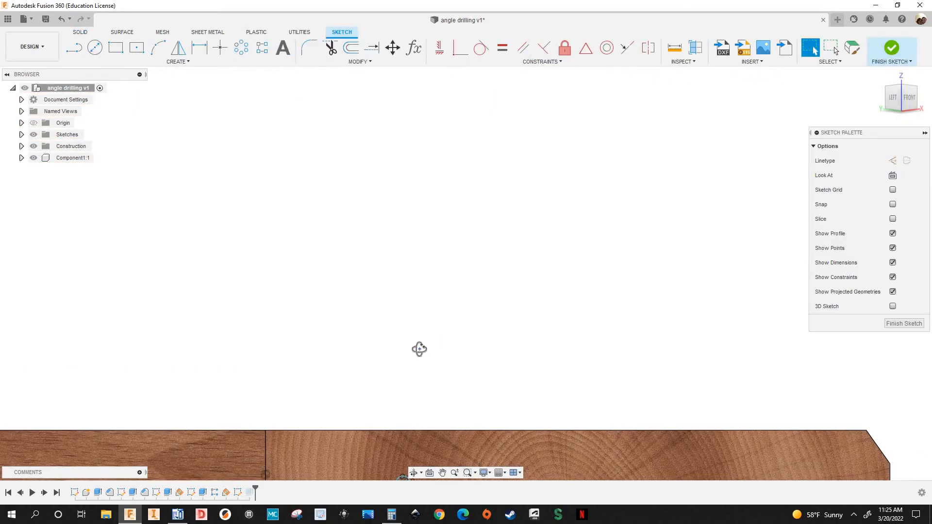
pyautogui.scroll(-4, 420, 350)
pyautogui.keyDown('shift'); pyautogui.moveTo(341, 406); pyautogui.dragTo(319, 356, button='middle'); pyautogui.keyUp('shift')
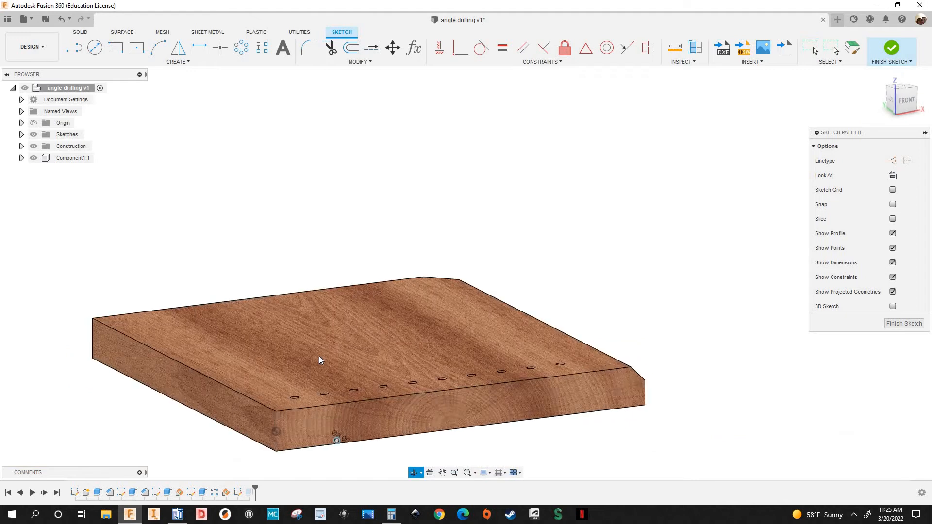
pyautogui.moveTo(338, 448); pyautogui.dragTo(322, 377, button='middle')
pyautogui.scroll(4, 321, 370)
pyautogui.scroll(2, 315, 380)
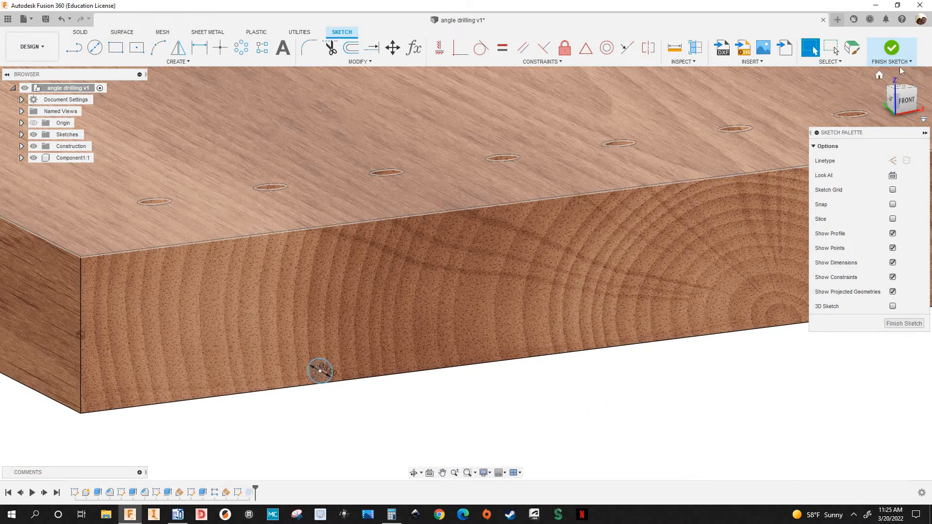
pyautogui.click(893, 49)
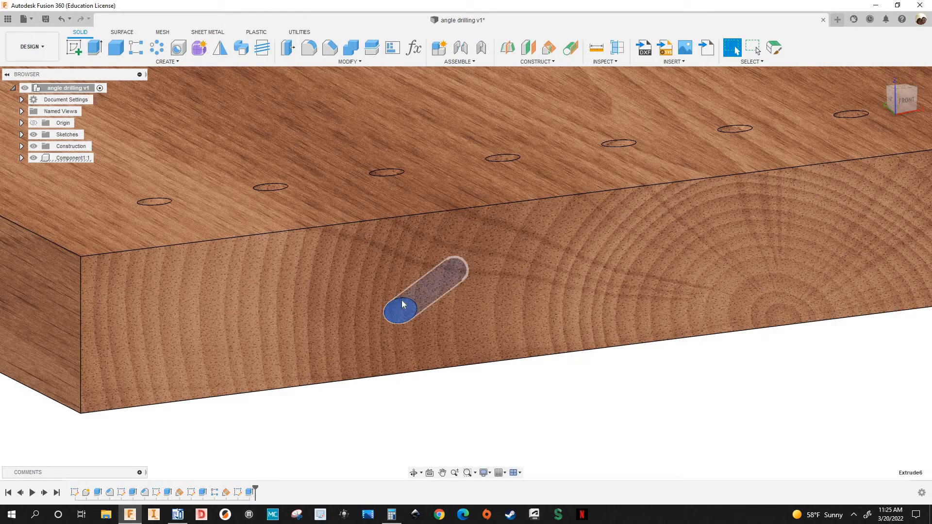
# - Review the cut extrusion settings of the angled hole in the board's end face without changing values, and examine the whole board
pyautogui.rightClick(249, 492)
pyautogui.click(276, 393)
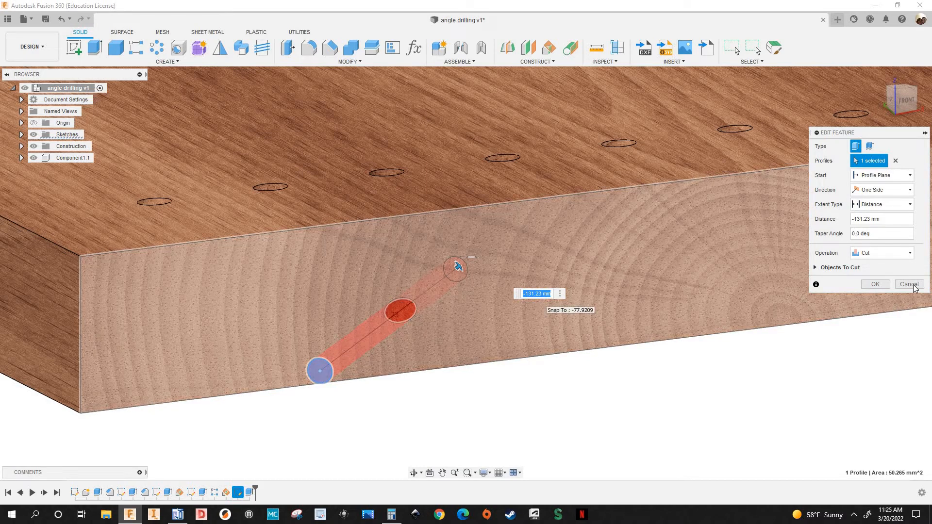
pyautogui.press('Return')
pyautogui.scroll(-8, 228, 326)
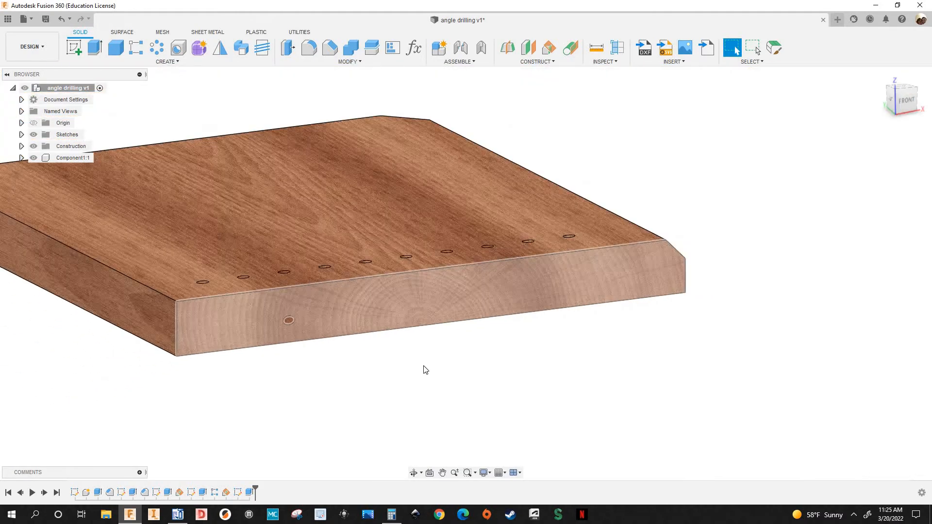
pyautogui.moveTo(425, 371); pyautogui.dragTo(485, 365, button='middle')
pyautogui.keyDown('shift'); pyautogui.moveTo(256, 370); pyautogui.dragTo(187, 348, button='middle'); pyautogui.keyUp('shift')
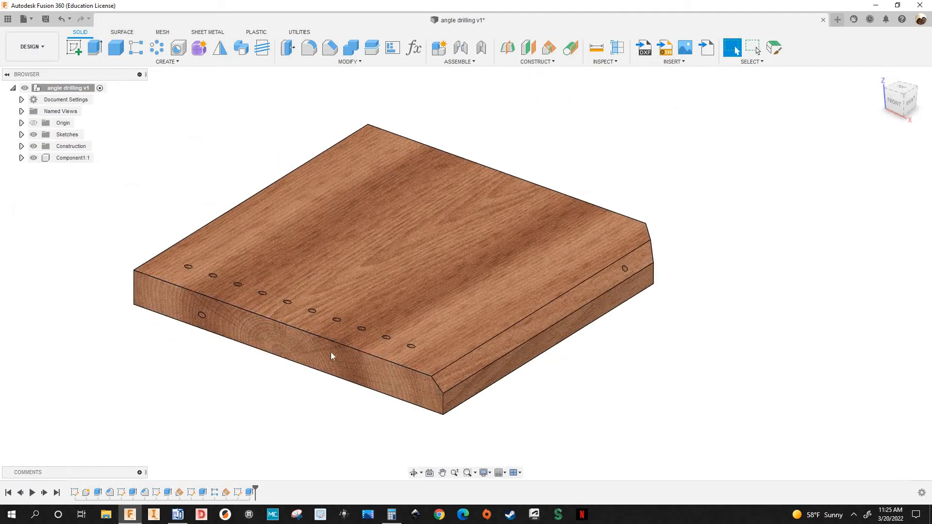
pyautogui.keyDown('shift'); pyautogui.moveTo(331, 354); pyautogui.dragTo(328, 316, button='middle'); pyautogui.keyUp('shift')
pyautogui.scroll(3, 287, 295)
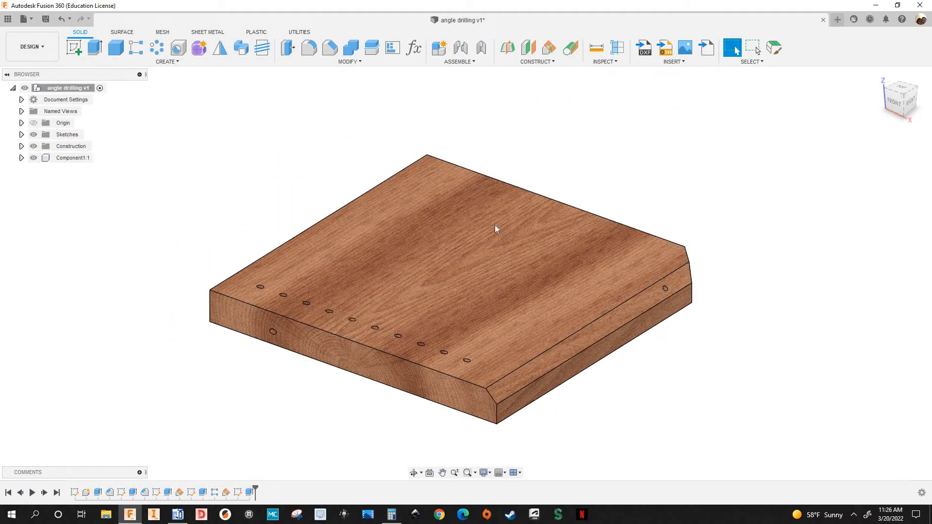
# - Switch to the Manufacture workspace and open Setup2 for editing
pyautogui.moveTo(57, 78); pyautogui.dragTo(58, 70, button='middle')
pyautogui.click(31, 47)
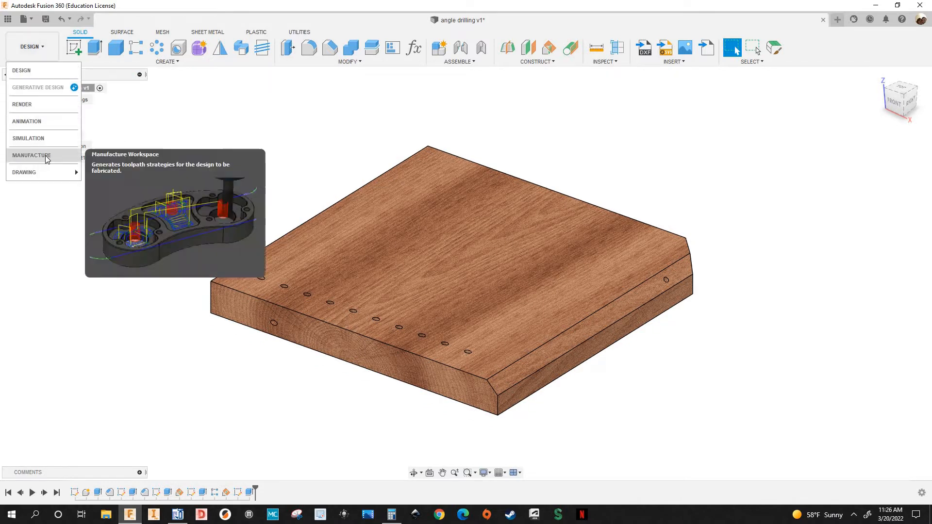
pyautogui.click(29, 155)
pyautogui.moveTo(691, 229); pyautogui.dragTo(646, 164, button='middle')
pyautogui.rightClick(87, 151)
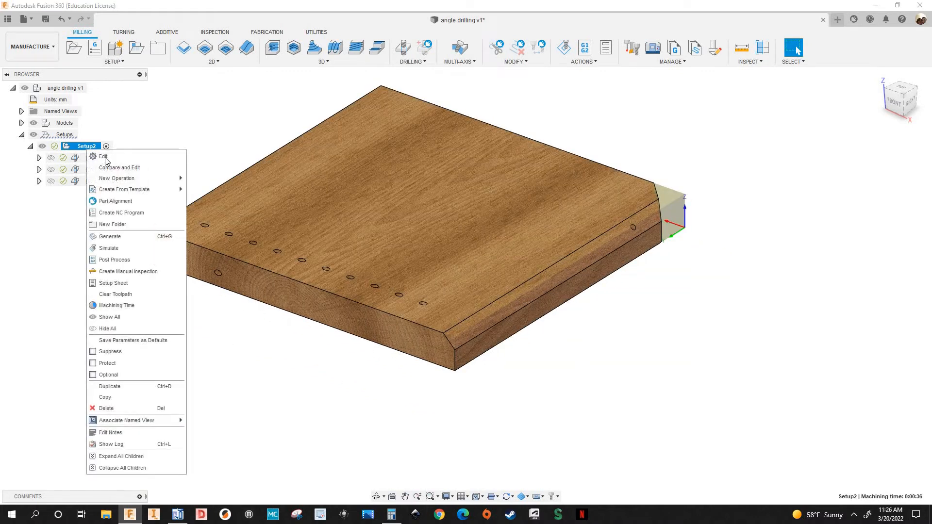
pyautogui.click(104, 157)
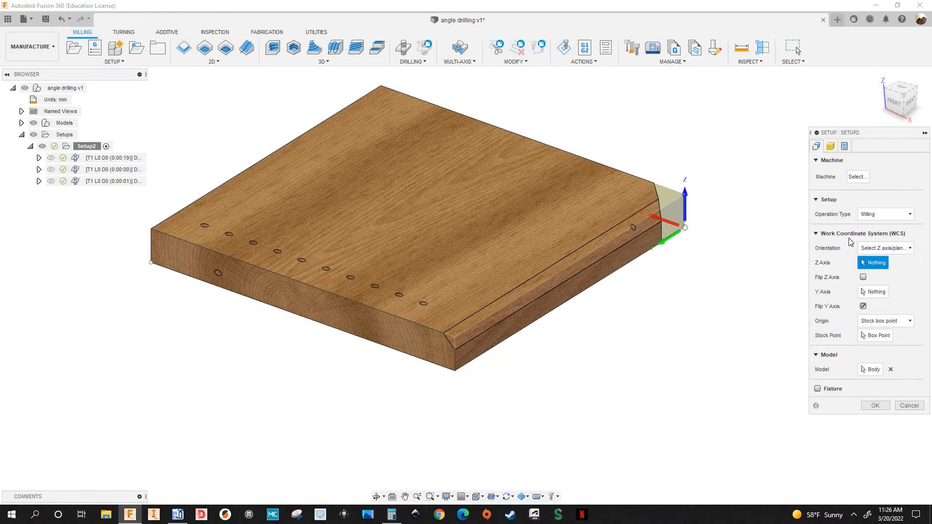
# - Review Setup2's work coordinate system, covering its axis orientation, the stock box point origin at the board's corner, and the selected model body
pyautogui.scroll(2, 739, 280)
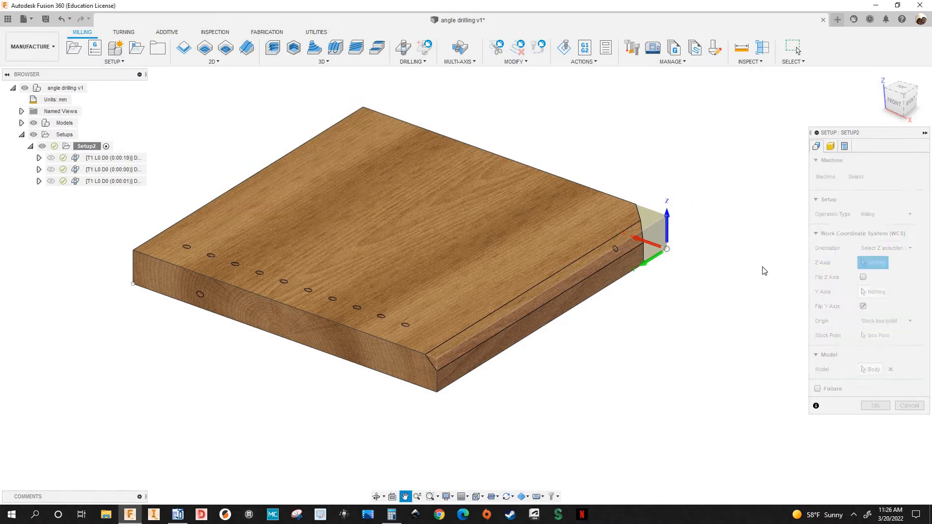
pyautogui.scroll(-2, 517, 275)
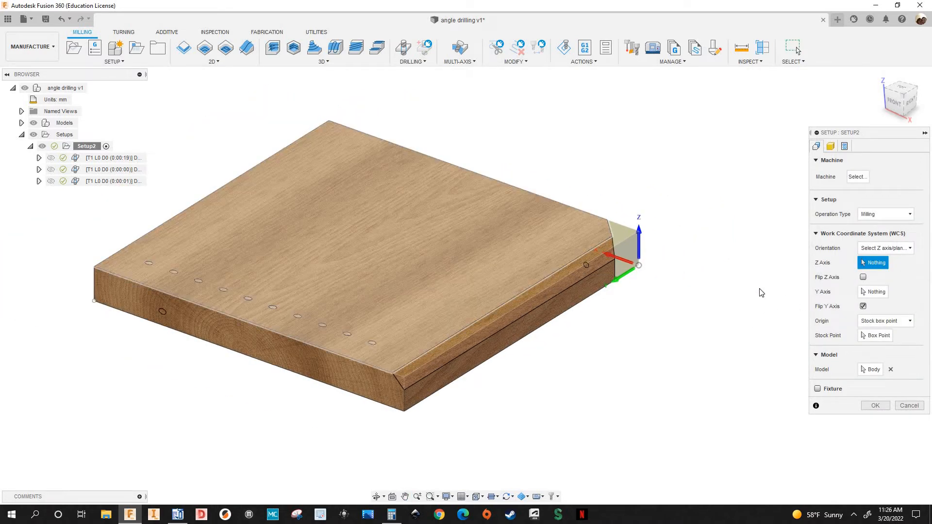
pyautogui.scroll(3, 571, 325)
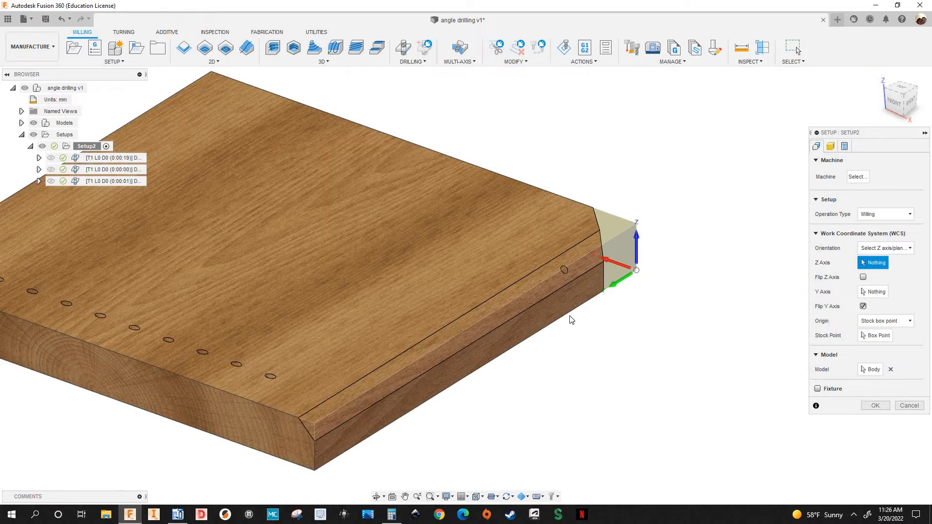
pyautogui.scroll(-3, 590, 305)
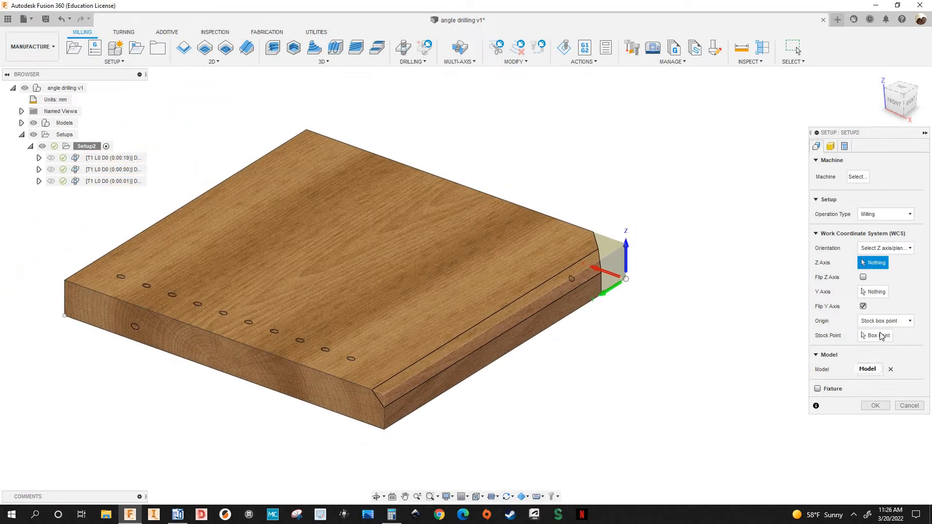
pyautogui.scroll(5, 583, 267)
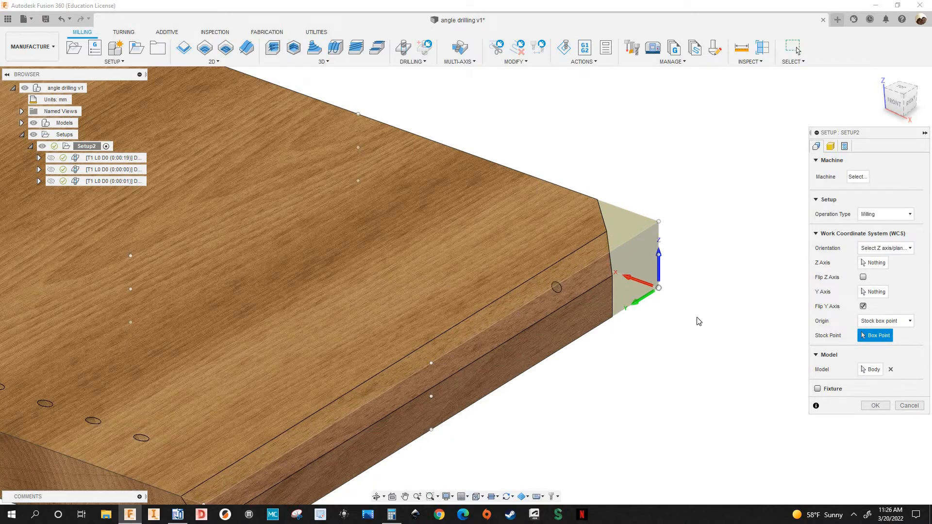
pyautogui.scroll(-6, 699, 321)
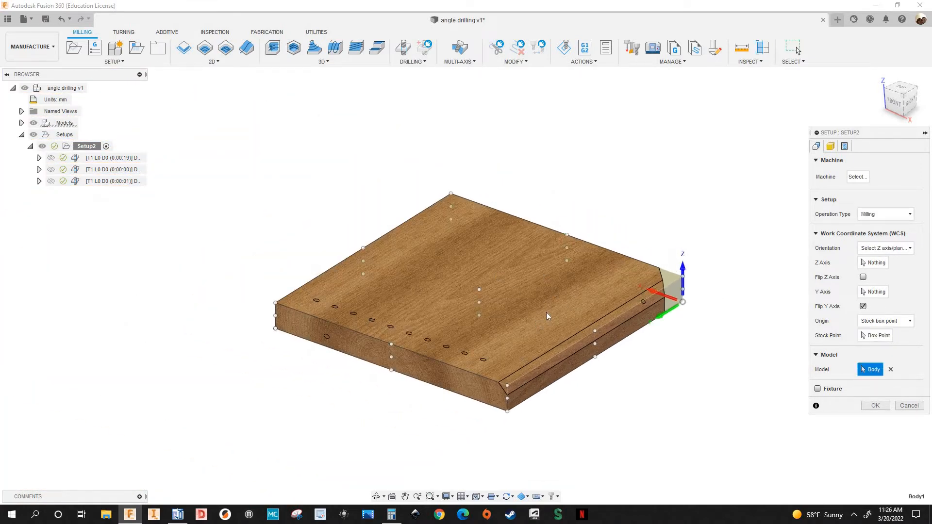
pyautogui.scroll(4, 450, 270)
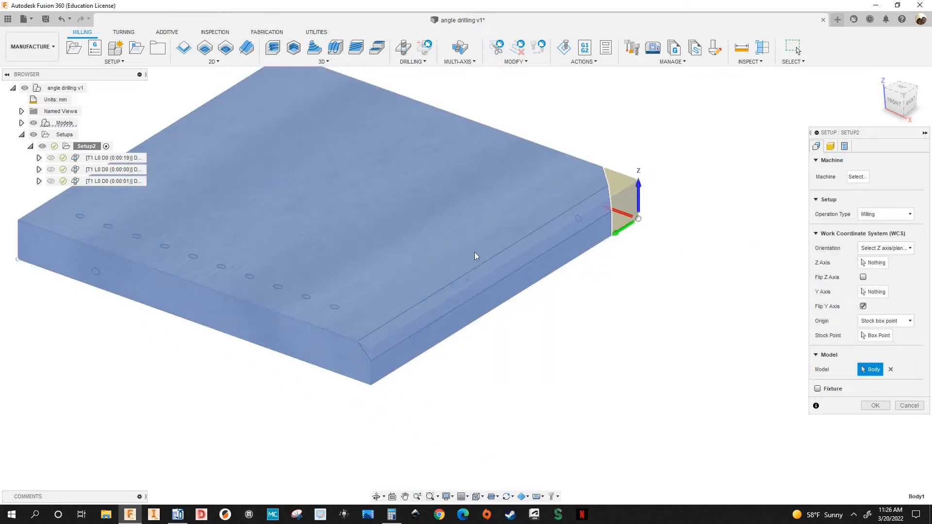
# - Review Setup2's stock settings, program name, comment and WCS offset, and accept the setup without changes
pyautogui.click(831, 149)
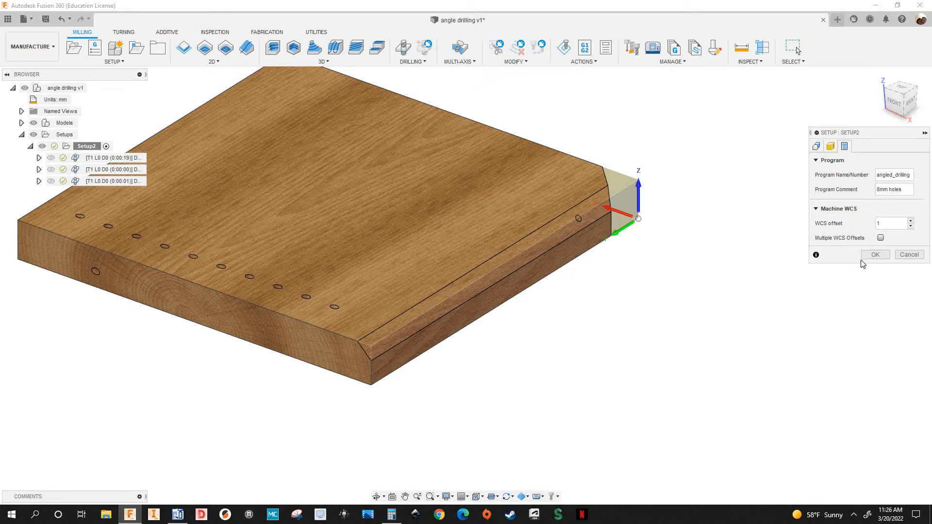
pyautogui.scroll(-2, 800, 261)
pyautogui.press('Return')
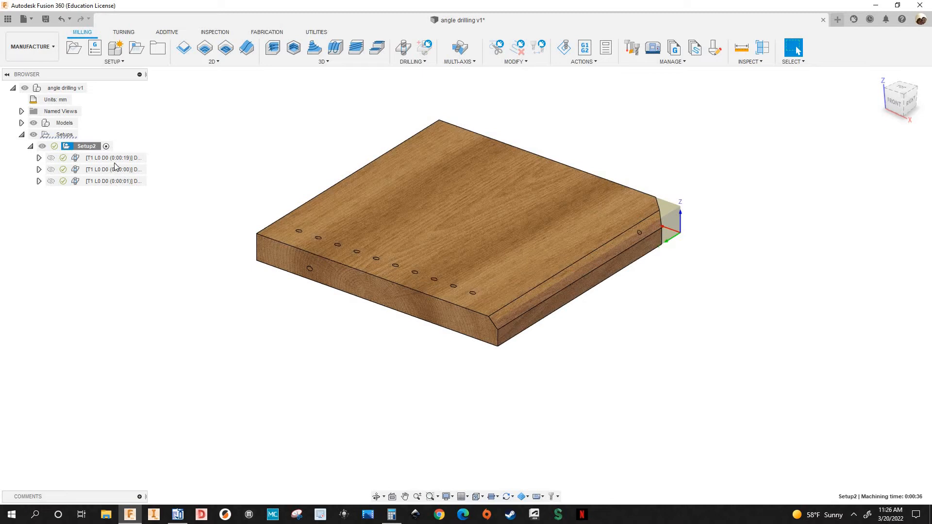
pyautogui.click(114, 158)
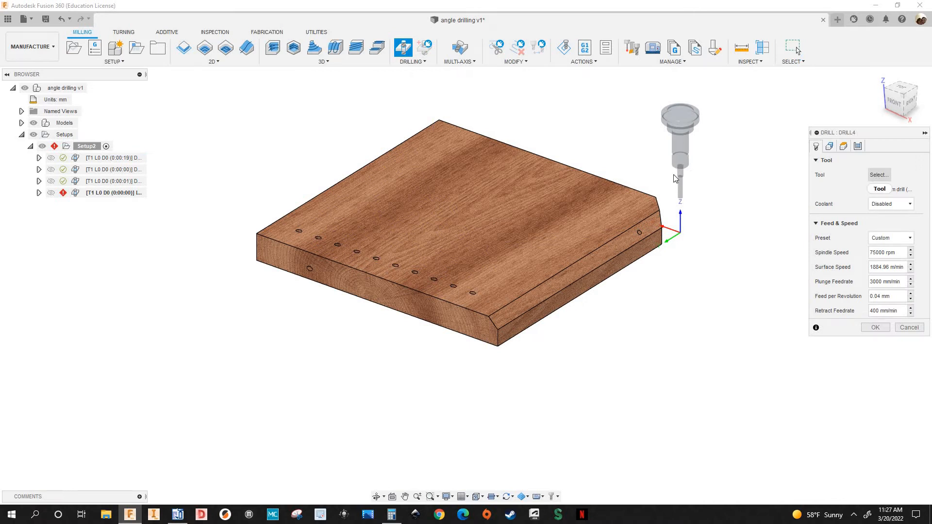
pyautogui.click(880, 174)
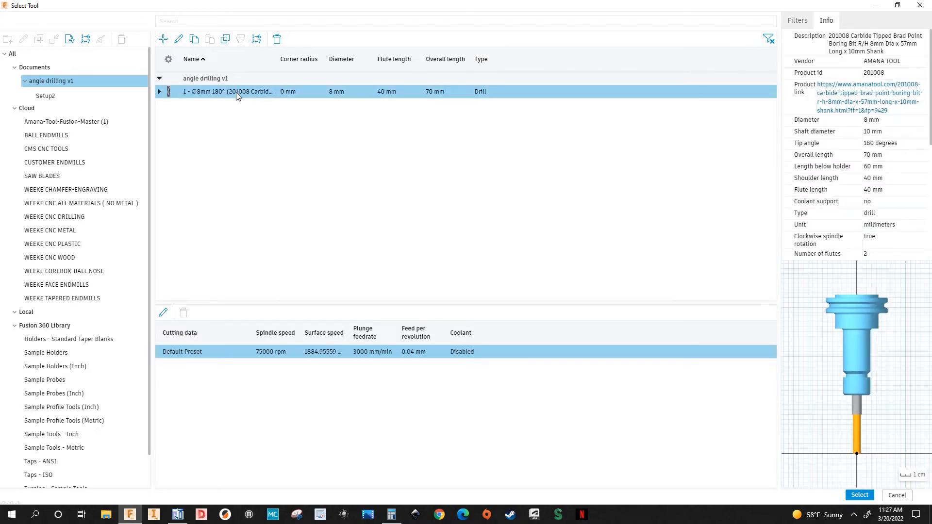
pyautogui.click(859, 493)
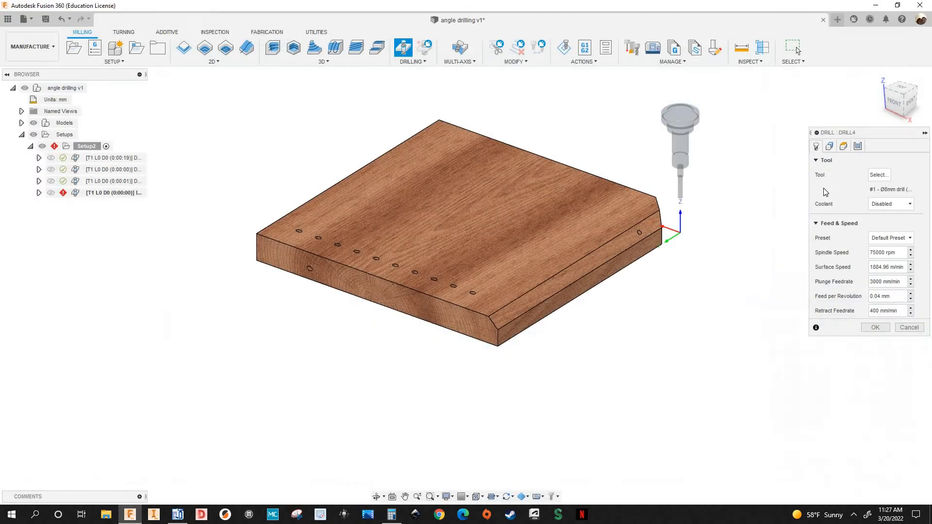
pyautogui.click(830, 147)
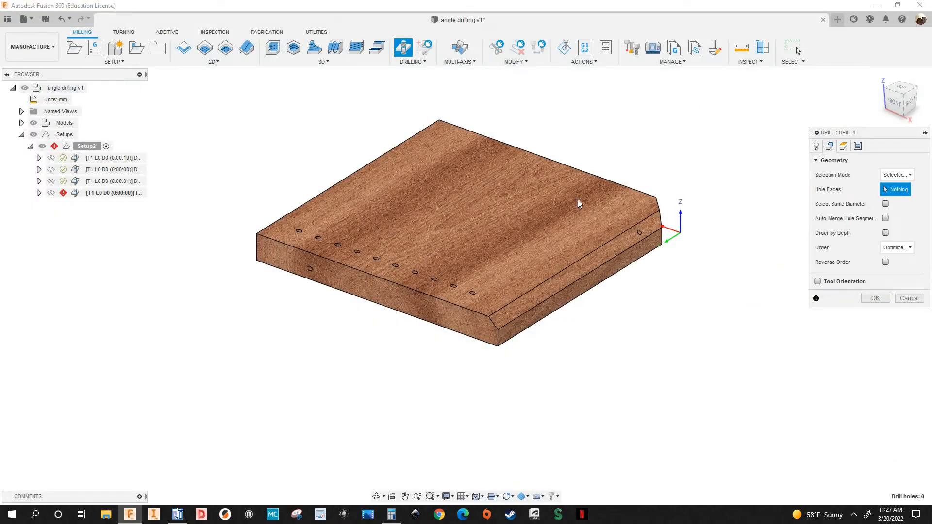
pyautogui.click(909, 299)
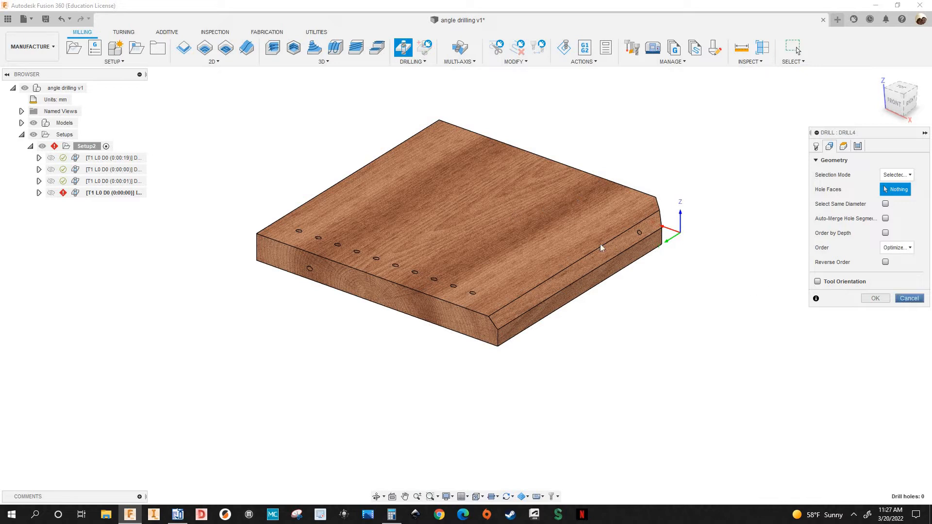
# - Open the Drill1 (2) operation for editing and examine its hole geometry and the beveled edge face defining its tool orientation Z axis
pyautogui.rightClick(130, 162)
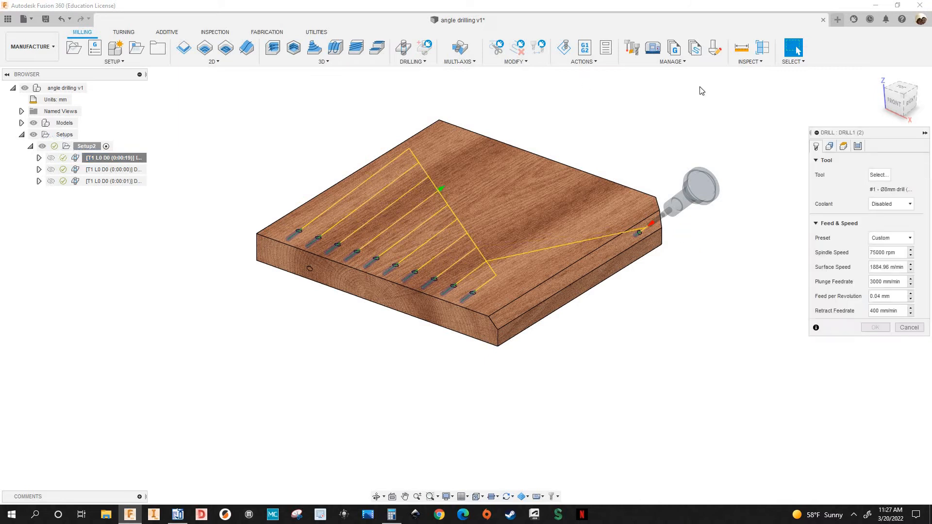
pyautogui.click(829, 146)
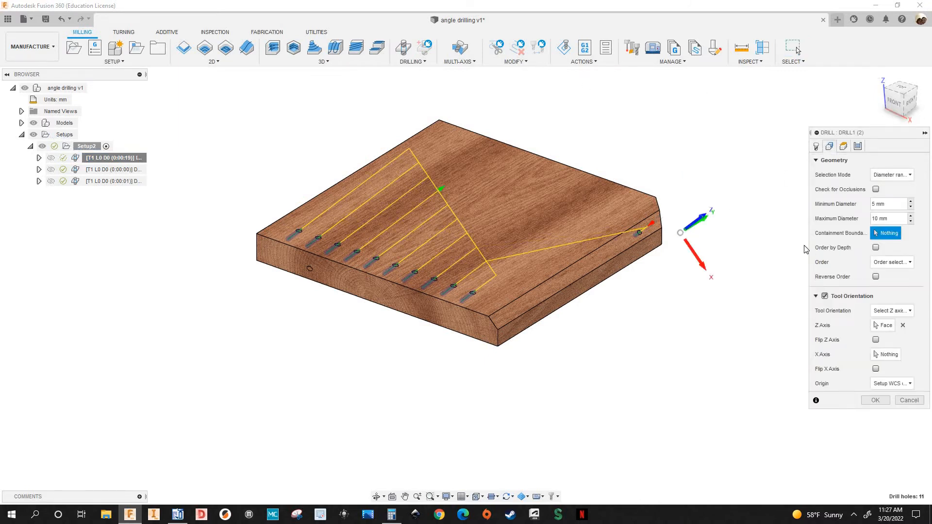
pyautogui.scroll(3, 806, 250)
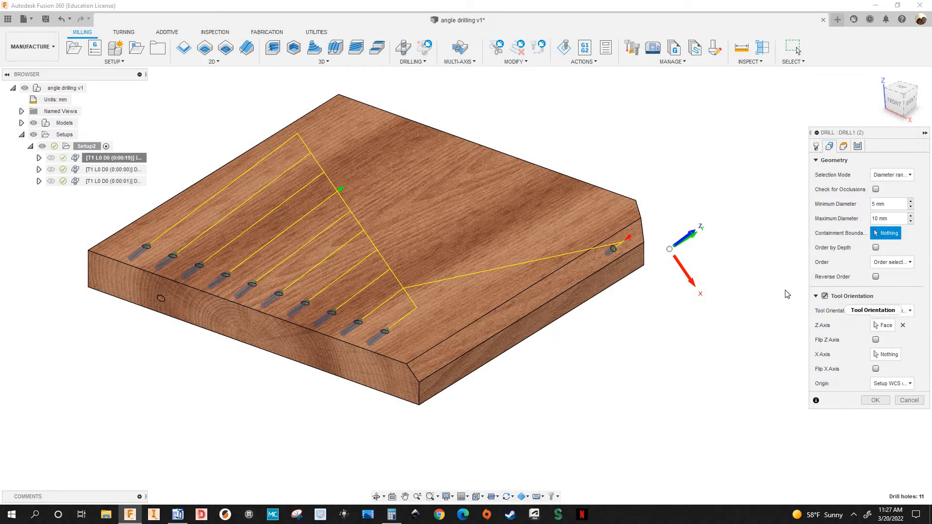
pyautogui.scroll(3, 751, 247)
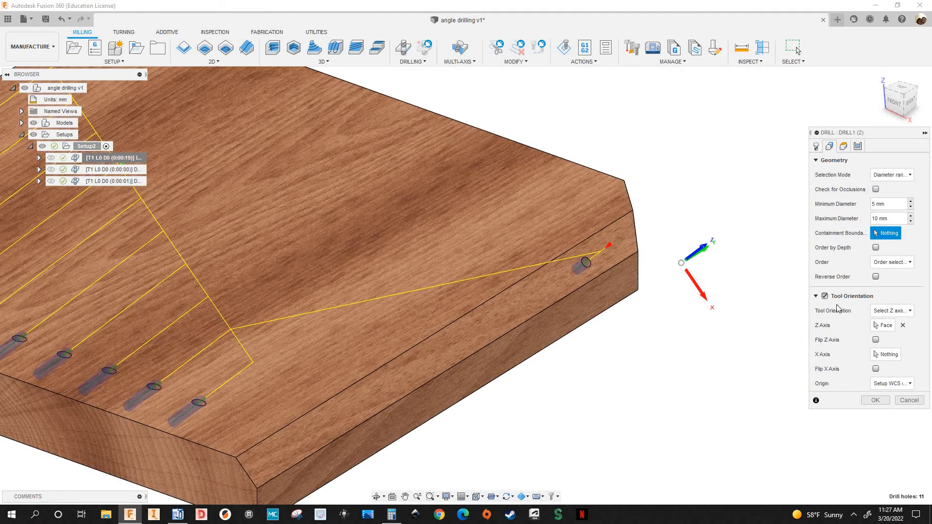
pyautogui.click(882, 327)
pyautogui.scroll(3, 613, 253)
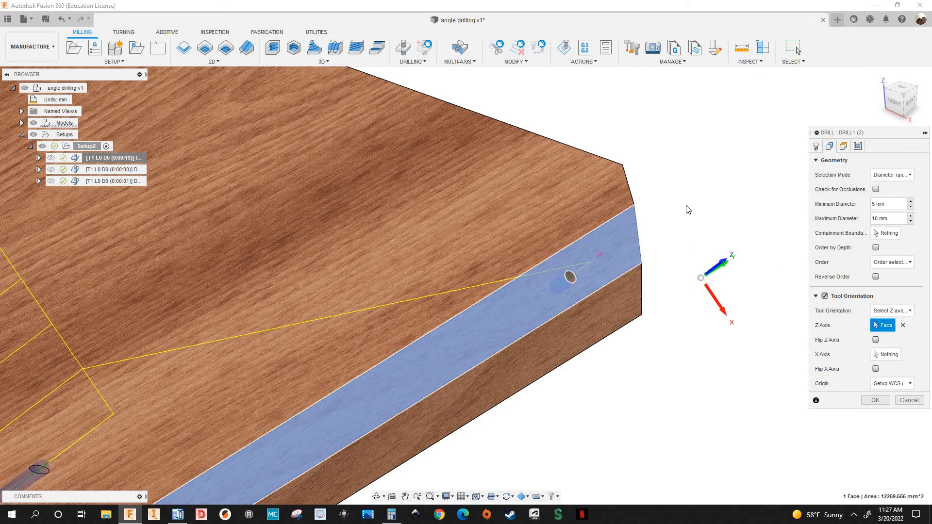
pyautogui.scroll(-2, 642, 237)
pyautogui.scroll(-2, 642, 236)
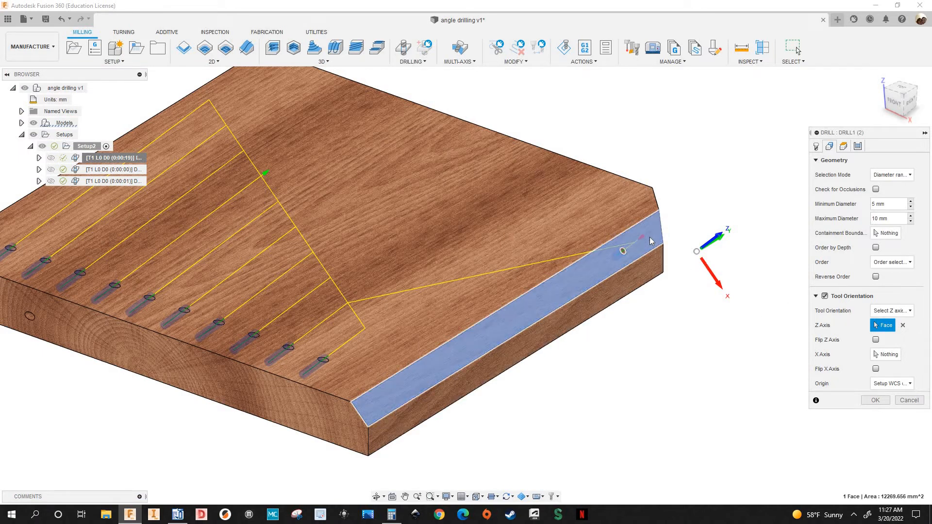
pyautogui.scroll(3, 650, 237)
pyautogui.scroll(-1, 765, 223)
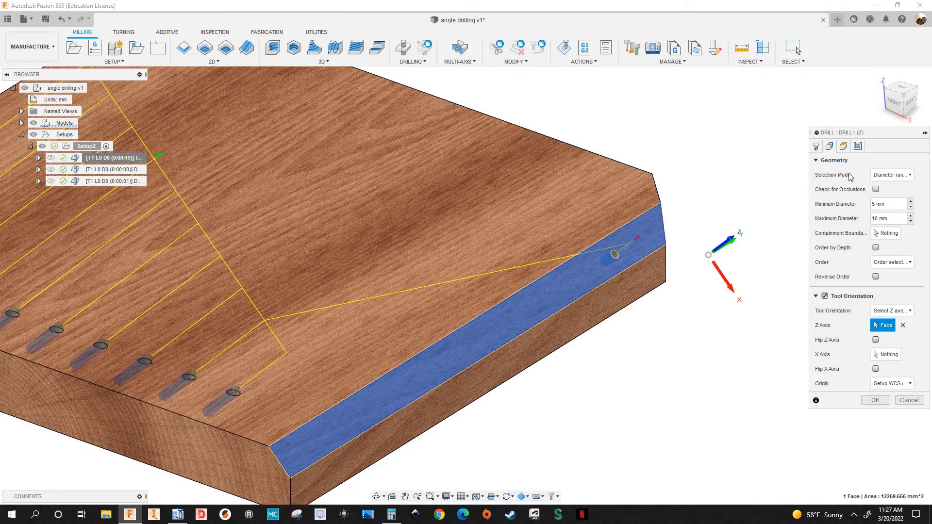
# - Review the hole selection mode options of Drill1 (2) and compare the beveled edge's hole with the row of holes, keeping Diameter range
pyautogui.click(886, 179)
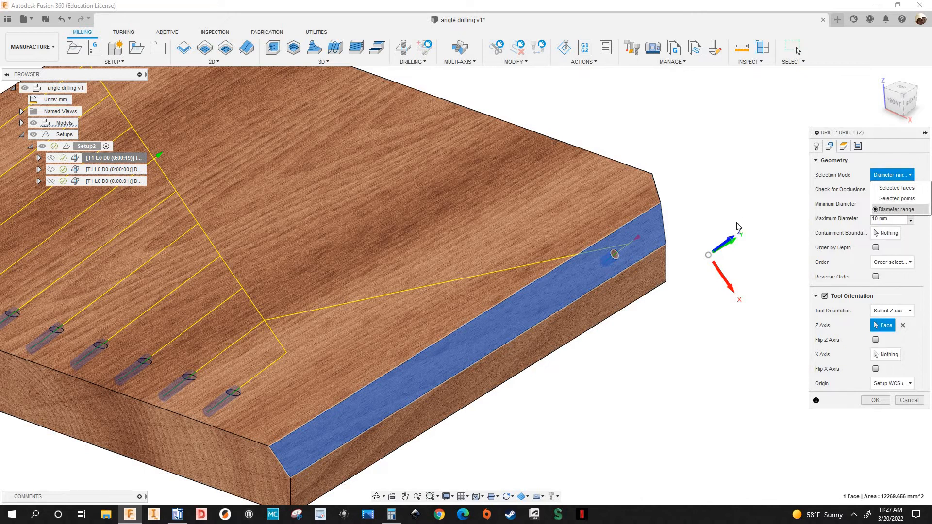
pyautogui.scroll(-2, 717, 235)
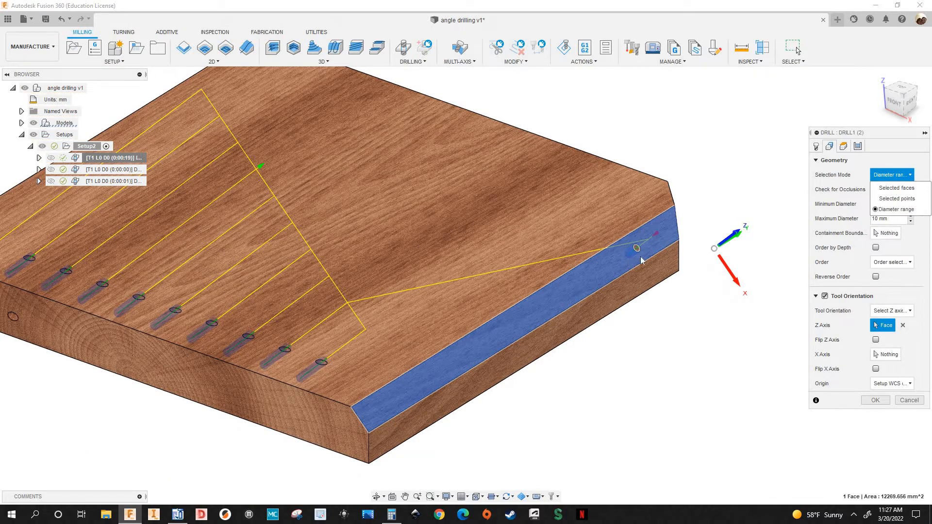
pyautogui.scroll(-1, 642, 250)
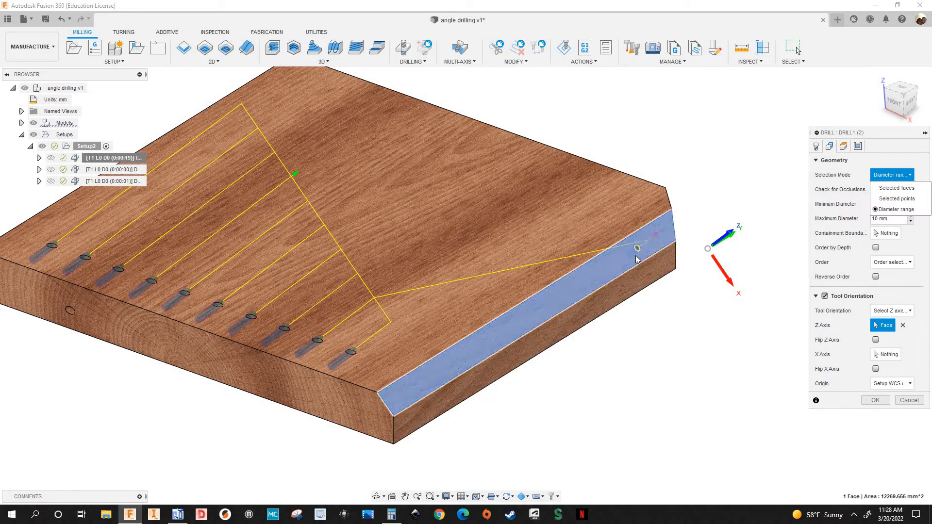
pyautogui.scroll(-3, 209, 305)
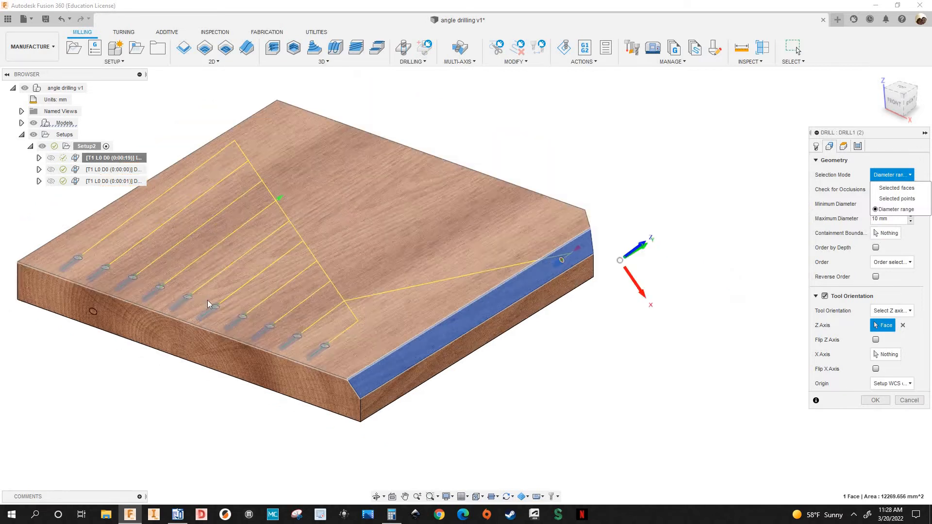
pyautogui.scroll(-2, 265, 334)
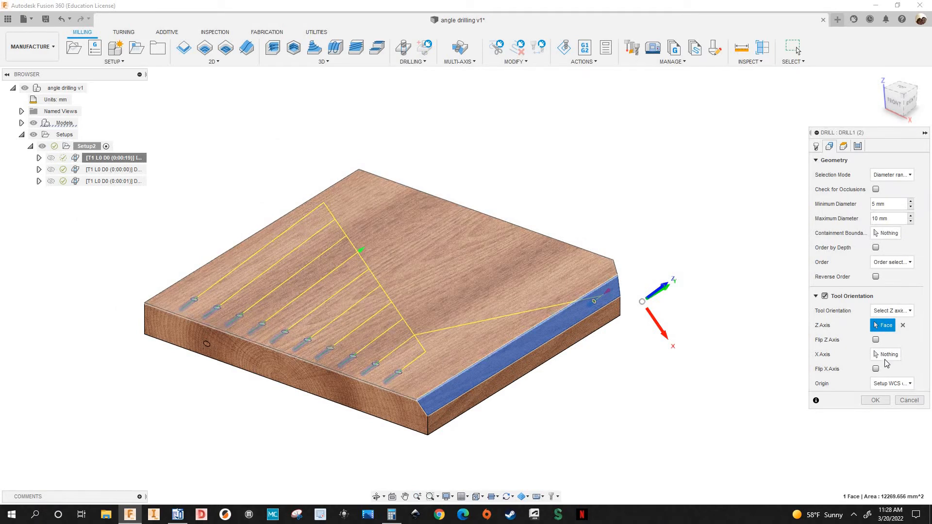
# - Review the heights and cycle types of Drill1 (2), keep Drilling - rapid out, and accept the operation
pyautogui.click(843, 146)
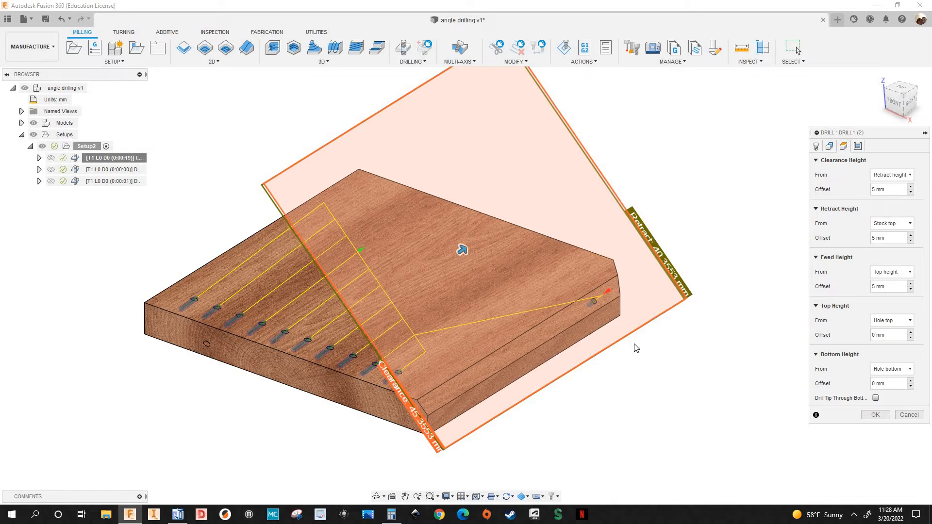
pyautogui.click(858, 148)
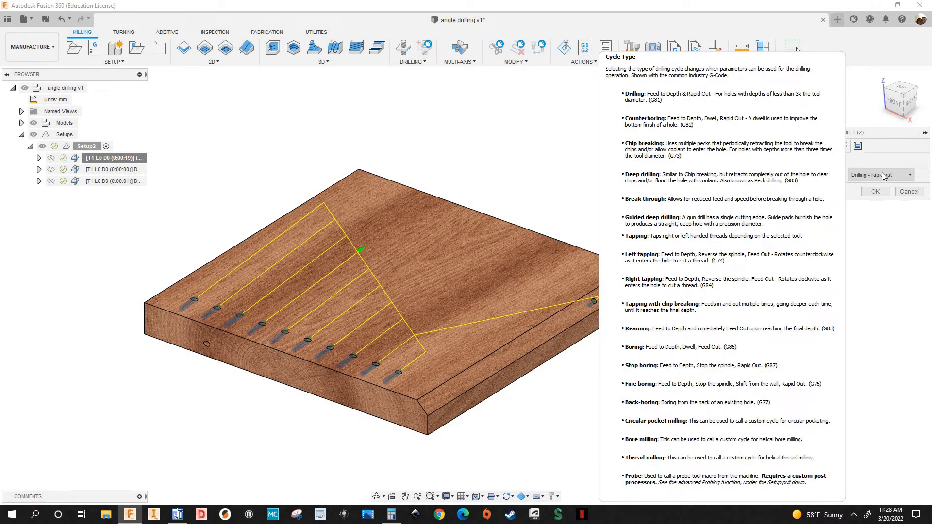
pyautogui.click(871, 174)
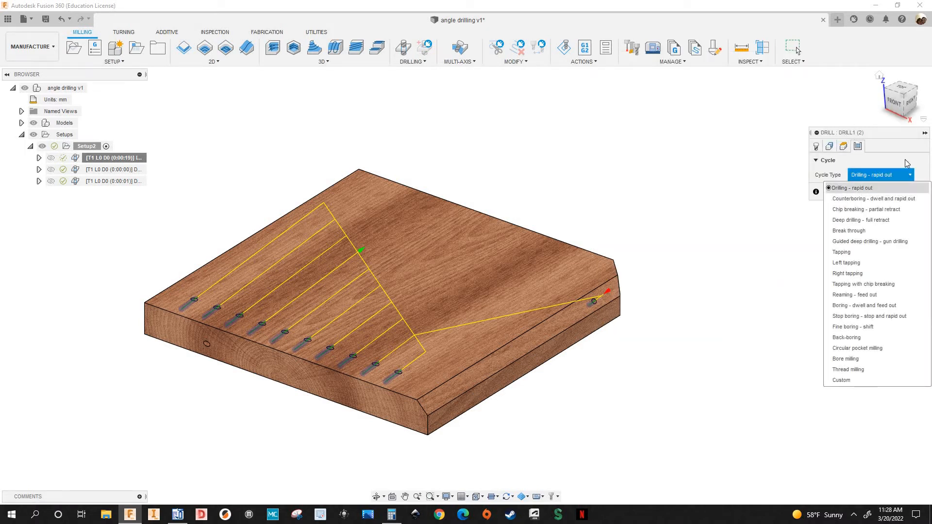
pyautogui.click(881, 188)
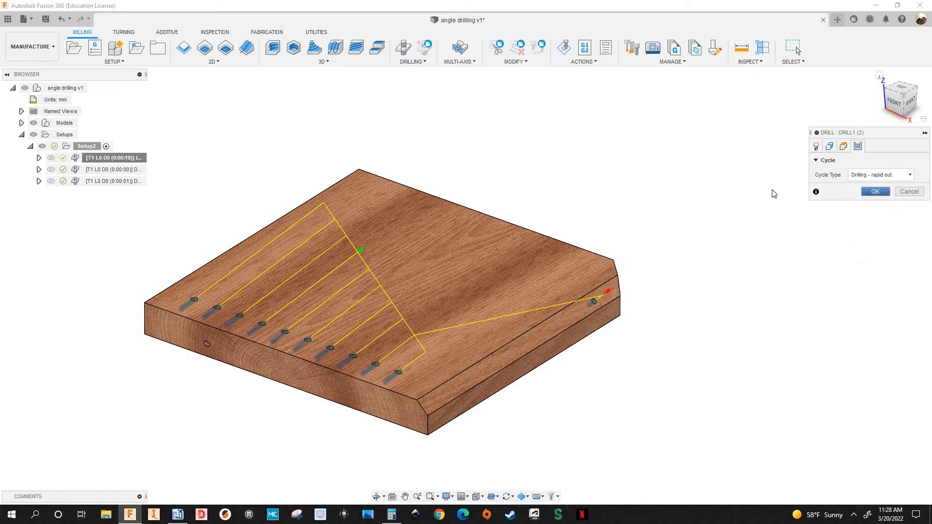
# - Open the Drill1 (3) operation for editing and examine its hole geometry and tool orientation at the cut-off corner of the board
pyautogui.click(122, 174)
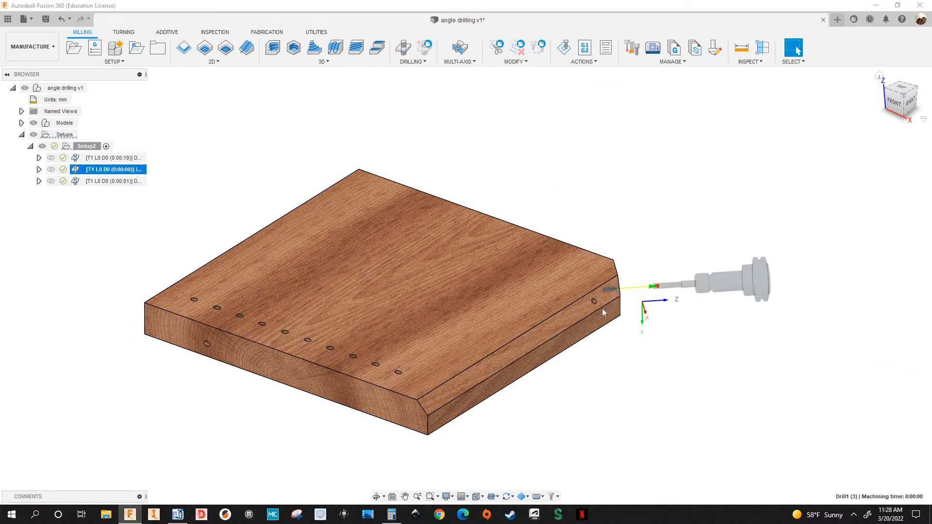
pyautogui.scroll(3, 602, 308)
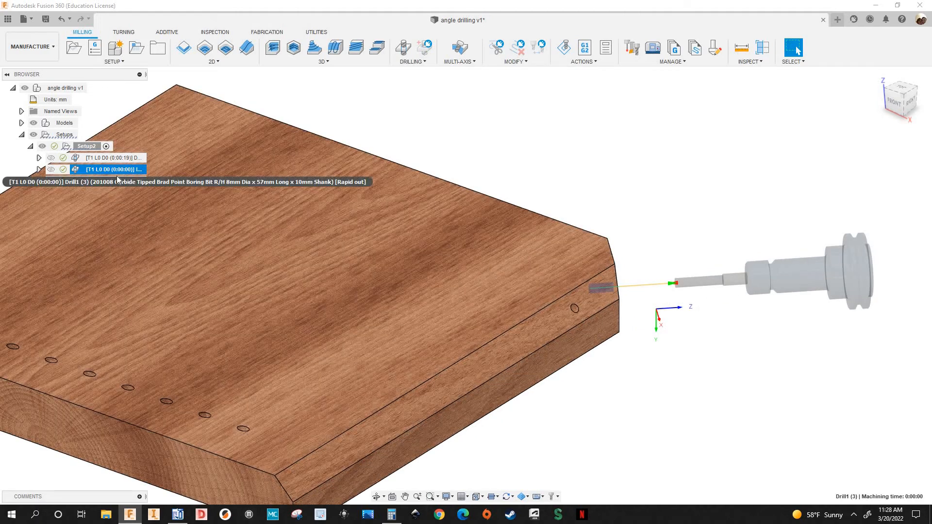
pyautogui.rightClick(103, 169)
pyautogui.click(117, 176)
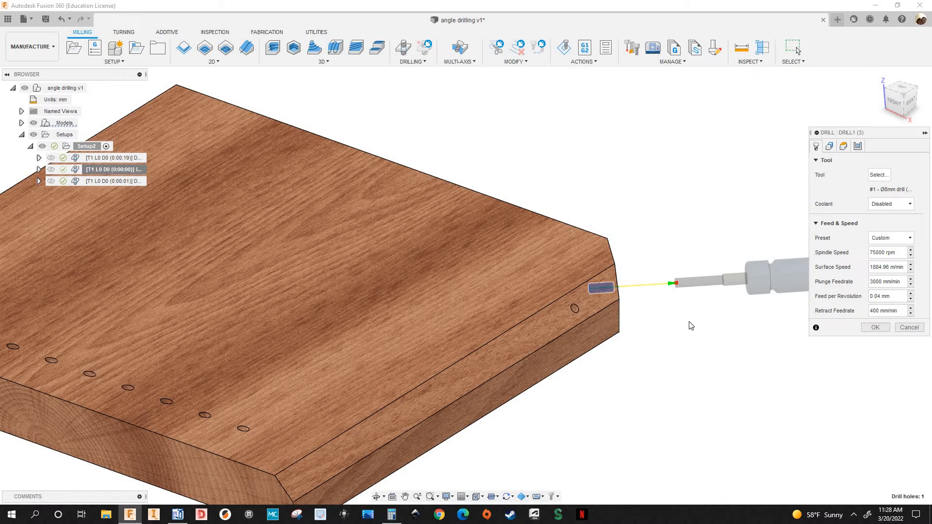
pyautogui.scroll(-3, 691, 325)
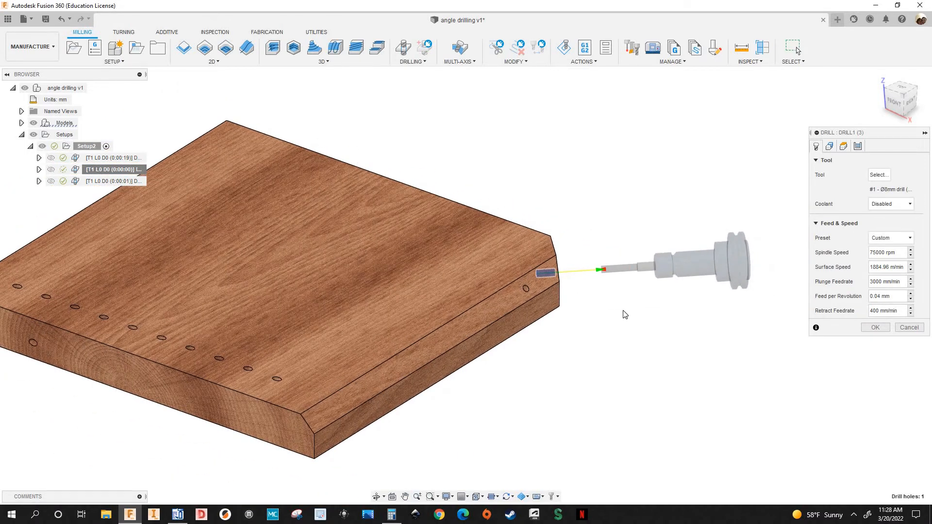
pyautogui.keyDown('shift'); pyautogui.moveTo(623, 315); pyautogui.dragTo(519, 297, button='middle'); pyautogui.keyUp('shift')
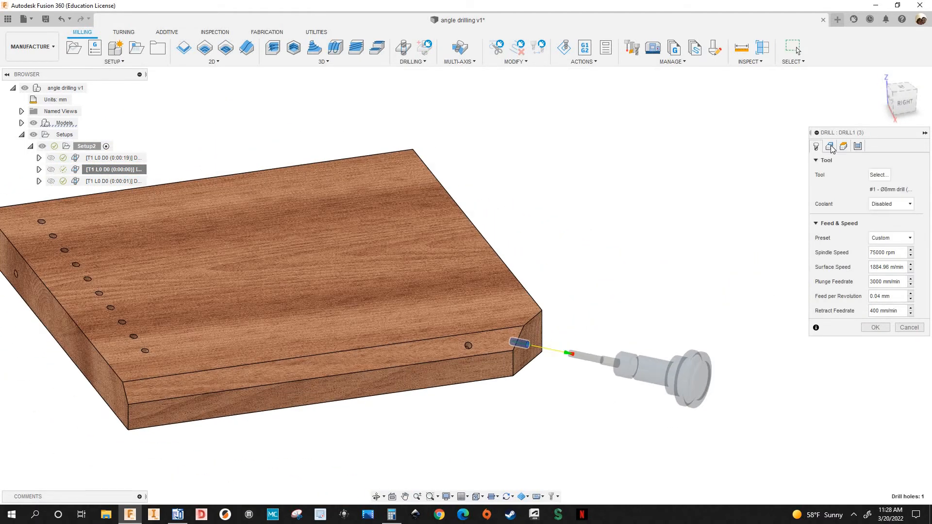
pyautogui.click(831, 147)
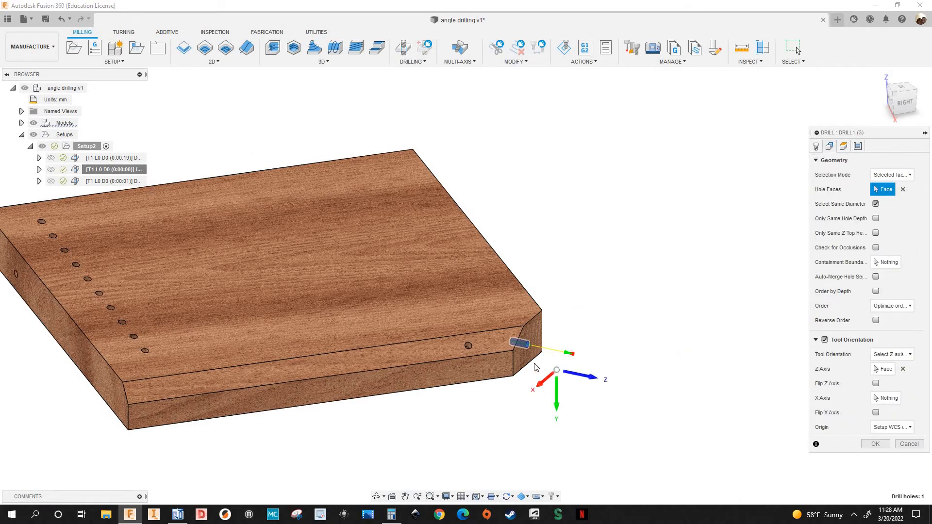
pyautogui.scroll(2, 499, 359)
pyautogui.scroll(3, 540, 368)
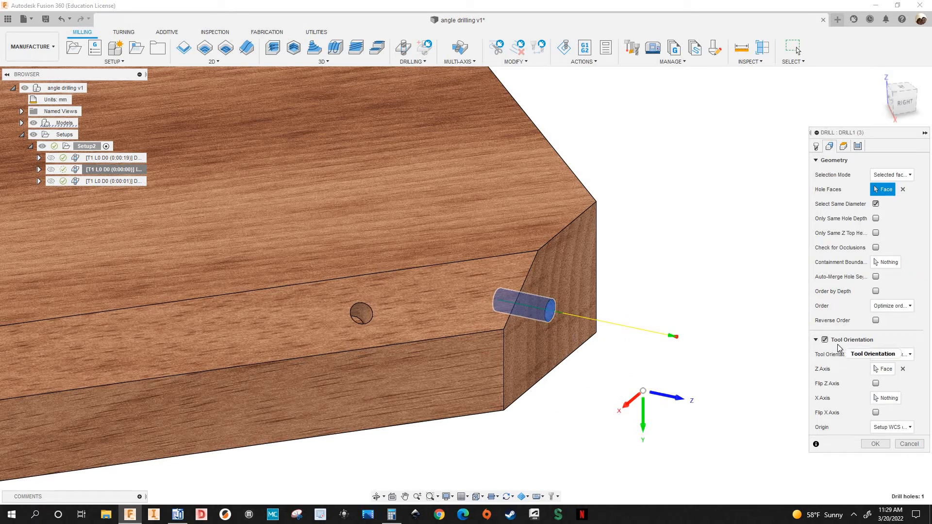
# - Review the corner face used as Z axis and the selected hole face of Drill1 (3), and accept the operation without changes
pyautogui.click(569, 290)
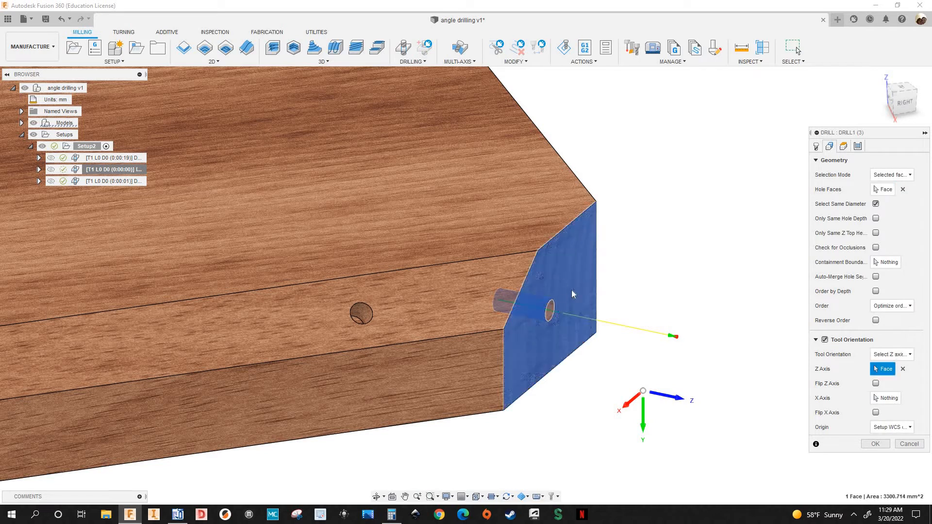
pyautogui.scroll(-4, 569, 288)
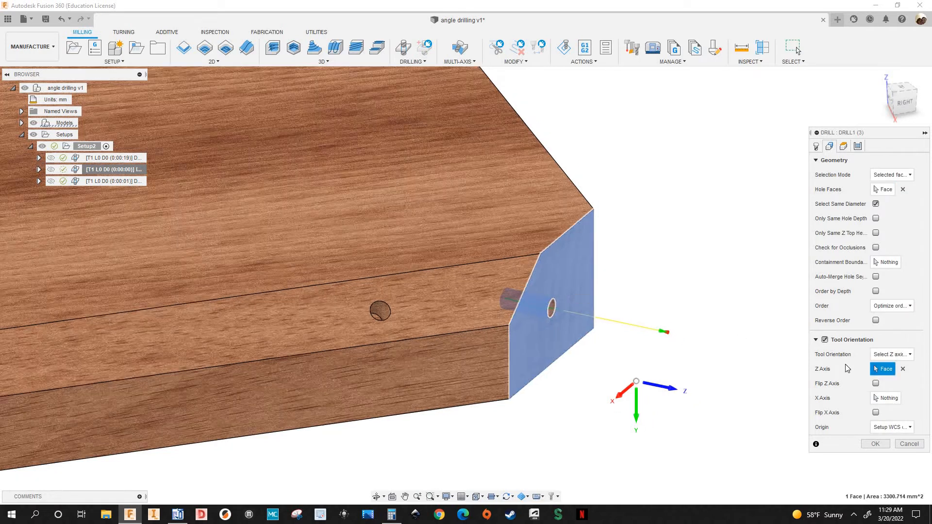
pyautogui.click(884, 190)
pyautogui.click(556, 303)
pyautogui.scroll(3, 554, 307)
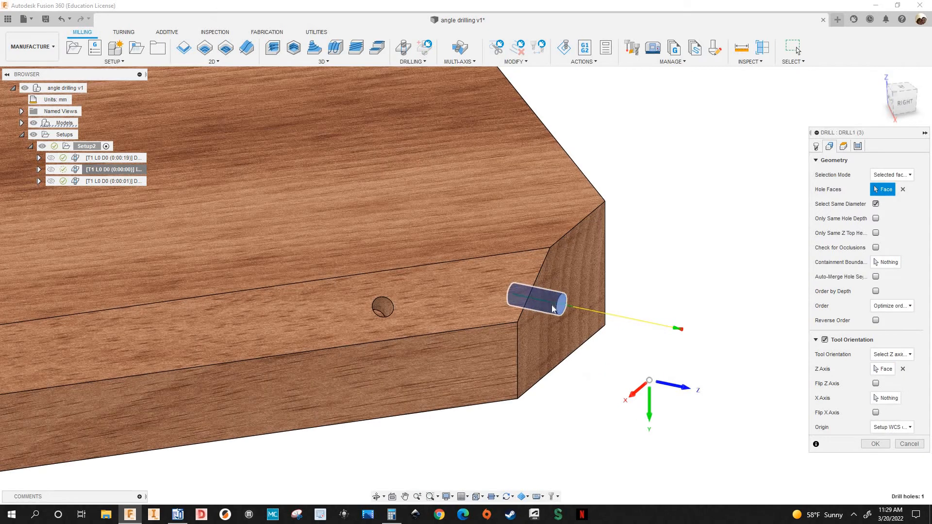
pyautogui.scroll(3, 553, 307)
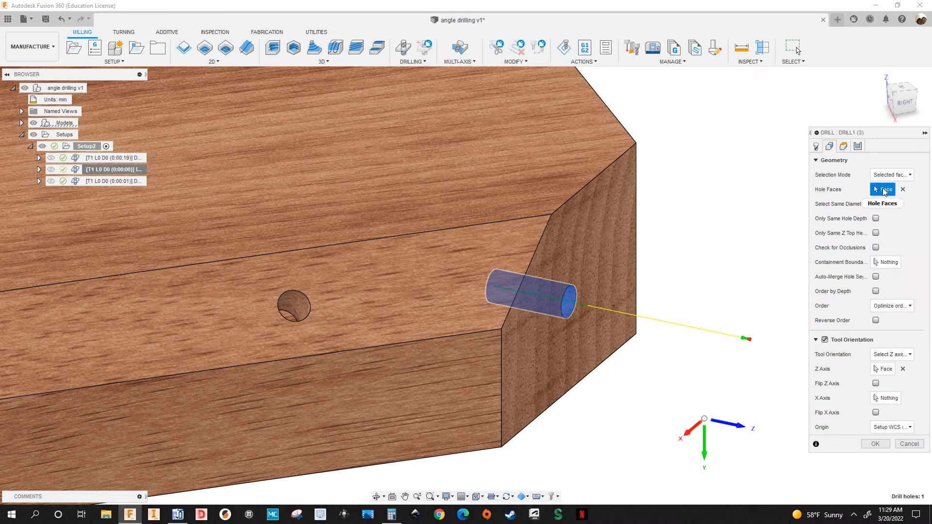
pyautogui.scroll(-4, 717, 413)
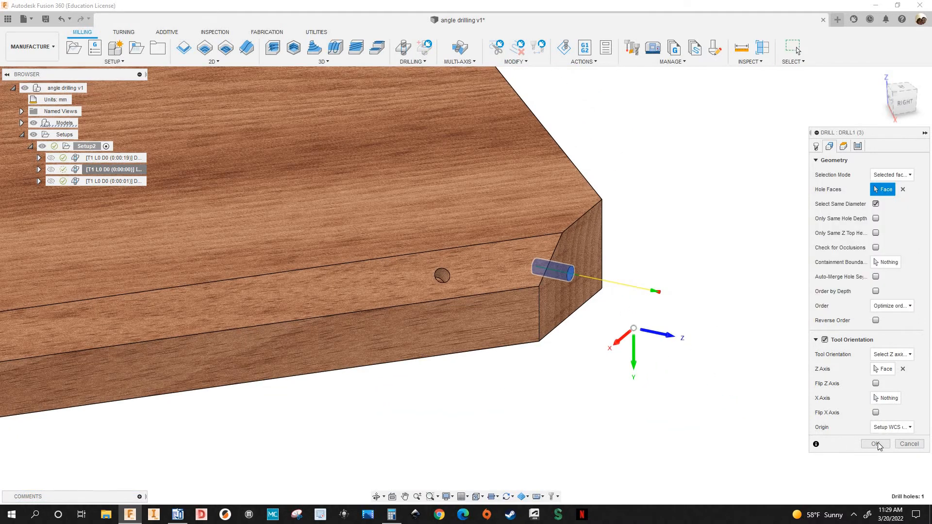
pyautogui.click(876, 444)
# - Open the Drill1 (4) operation for editing and examine its hole face and the construction plane defining its tool orientation Z axis
pyautogui.scroll(-5, 533, 369)
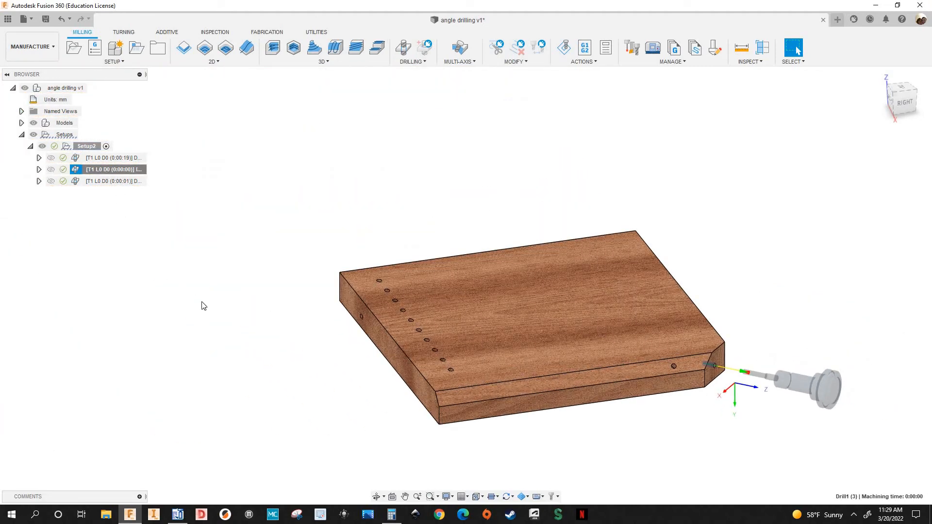
pyautogui.click(114, 181)
pyautogui.keyDown('shift'); pyautogui.moveTo(268, 335); pyautogui.dragTo(323, 297, button='middle'); pyautogui.keyUp('shift')
pyautogui.moveTo(376, 380); pyautogui.dragTo(421, 321, button='middle')
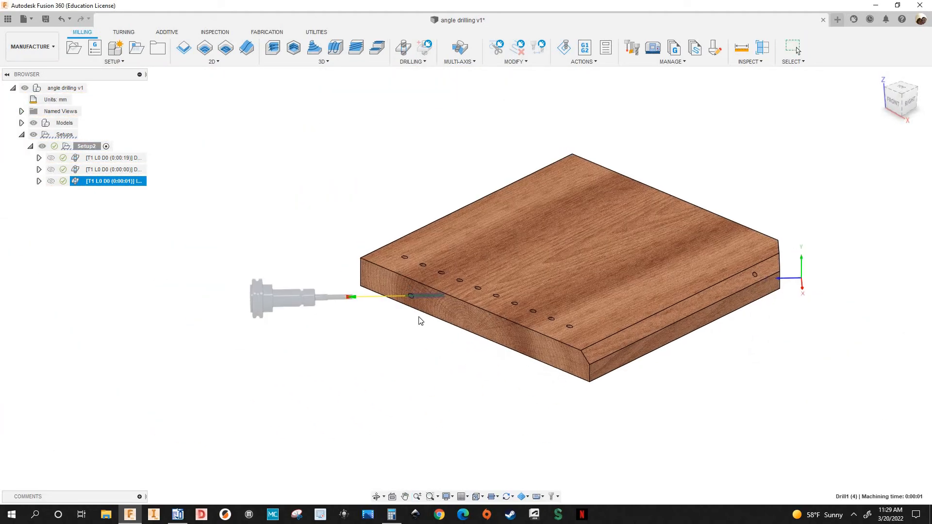
pyautogui.scroll(5, 341, 298)
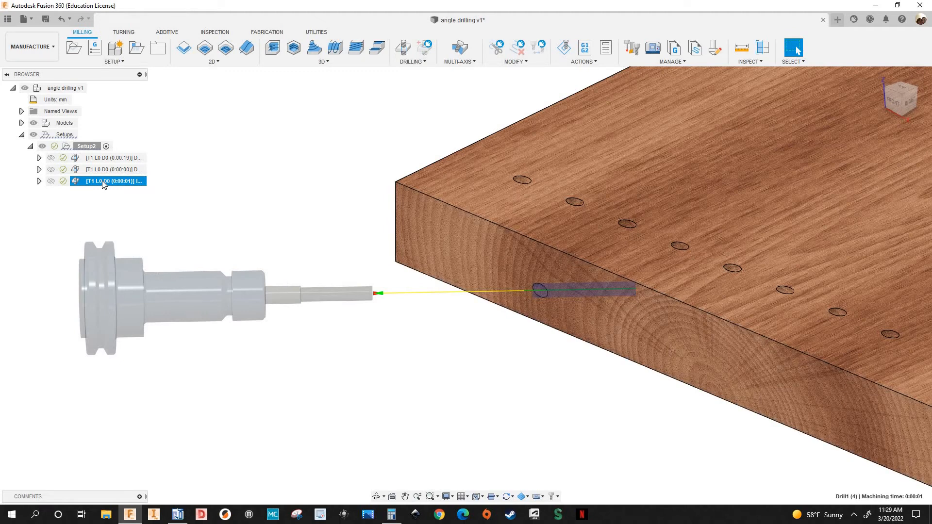
pyautogui.rightClick(102, 181)
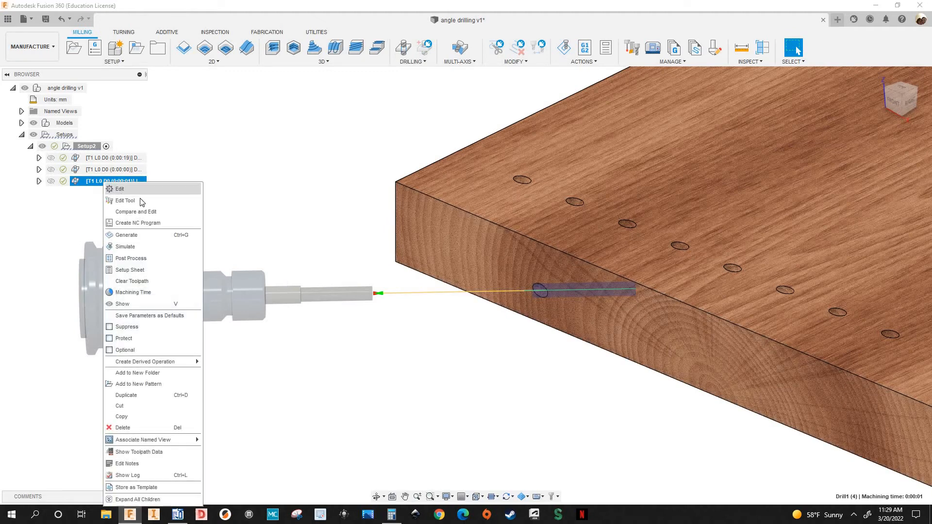
pyautogui.click(140, 190)
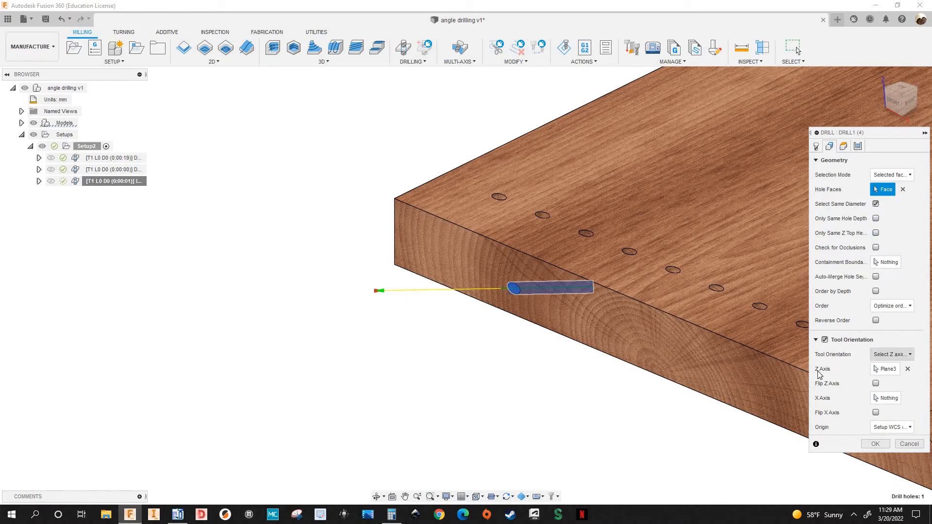
pyautogui.click(881, 370)
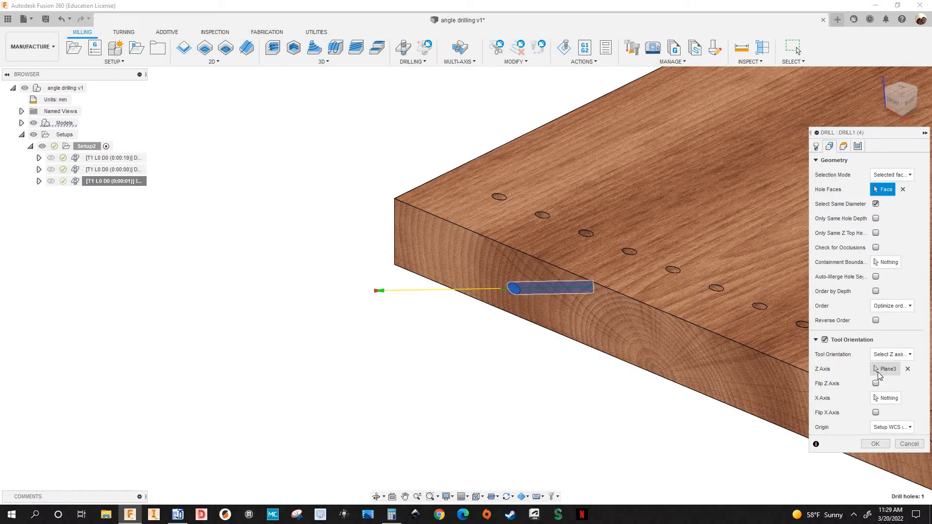
pyautogui.keyDown('shift'); pyautogui.moveTo(358, 270); pyautogui.dragTo(365, 237, button='middle'); pyautogui.keyUp('shift')
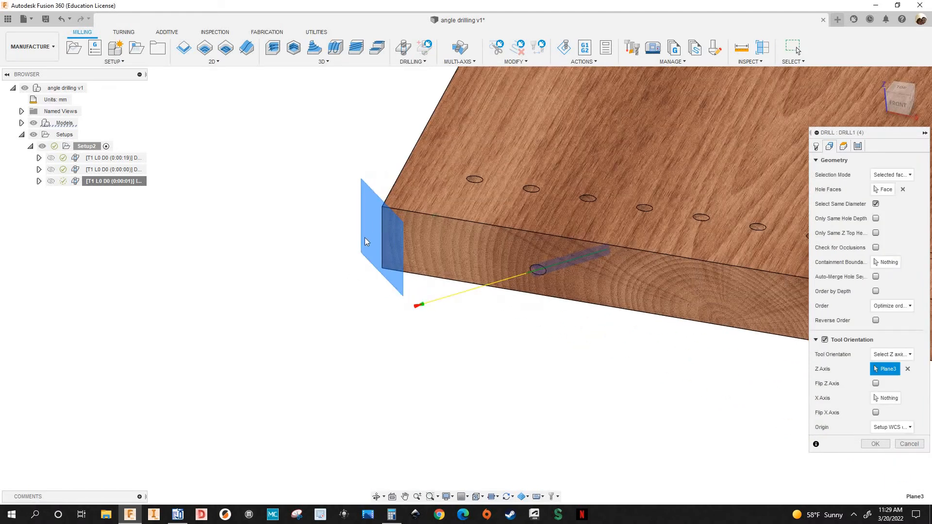
# - Show Plane3 from the model's construction planes, compare it with the angled hole in the front edge, and accept Drill1 (4) without changes
pyautogui.click(22, 124)
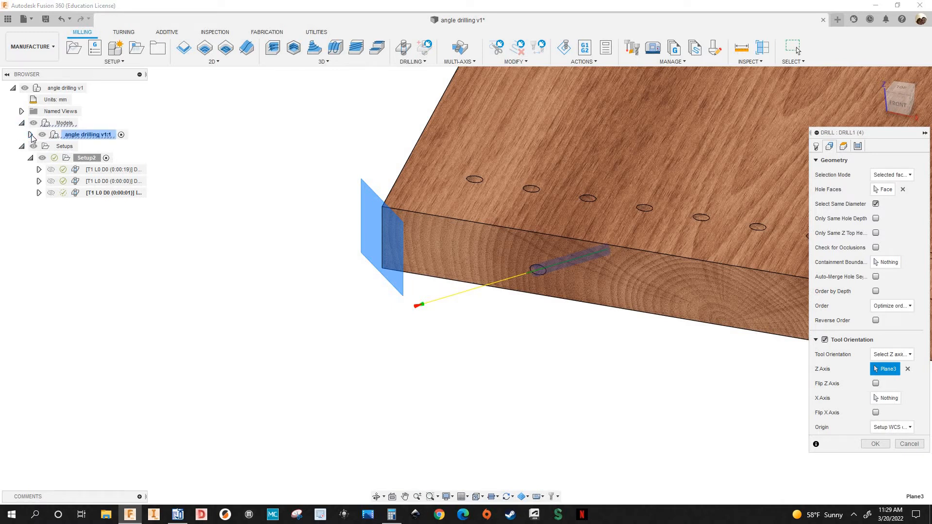
pyautogui.click(30, 134)
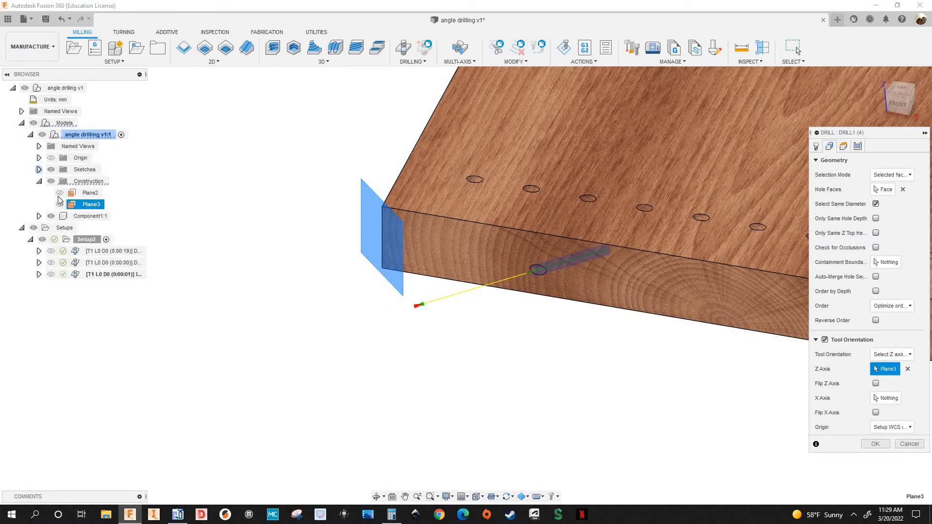
pyautogui.click(59, 203)
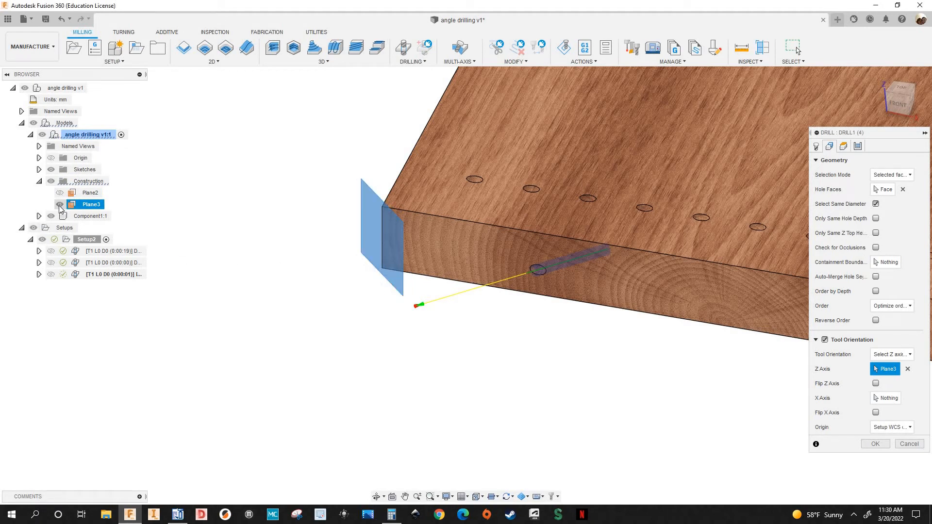
pyautogui.scroll(-2, 83, 217)
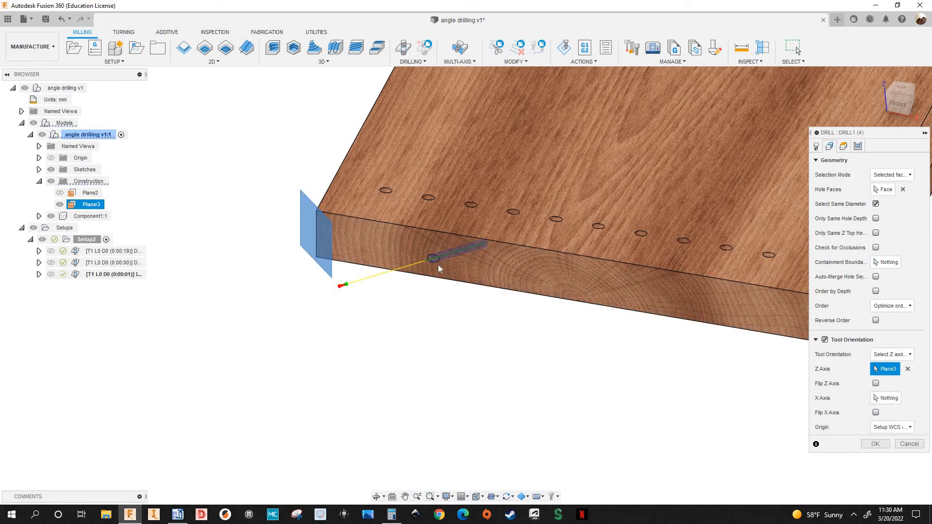
pyautogui.moveTo(516, 283); pyautogui.dragTo(421, 279, button='middle')
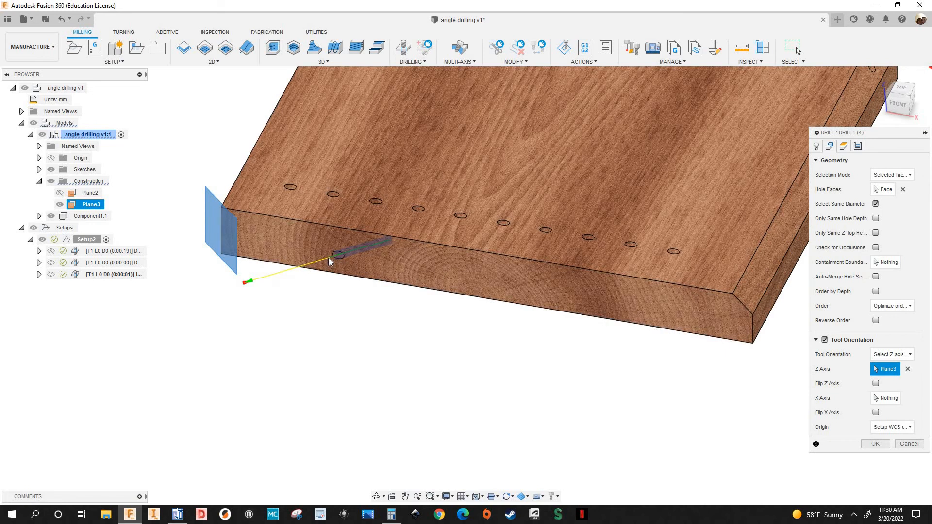
pyautogui.scroll(5, 358, 278)
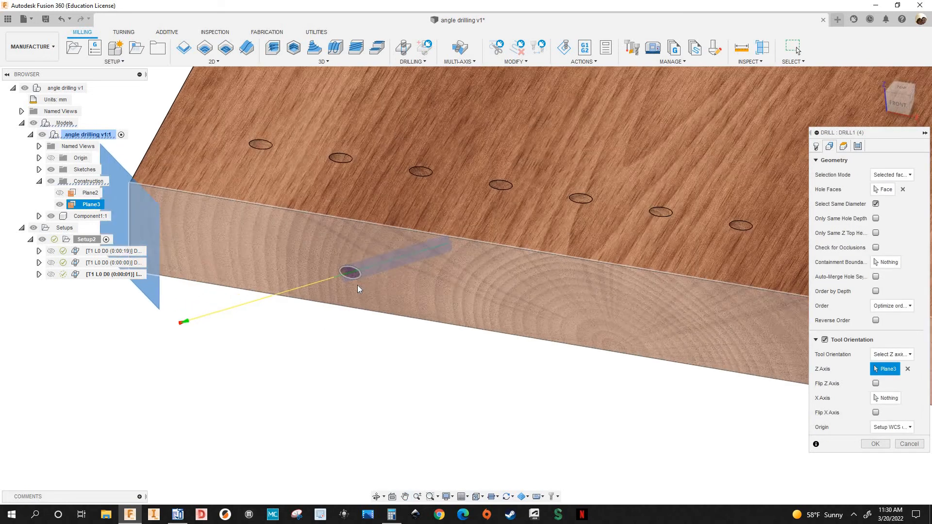
pyautogui.scroll(-3, 361, 270)
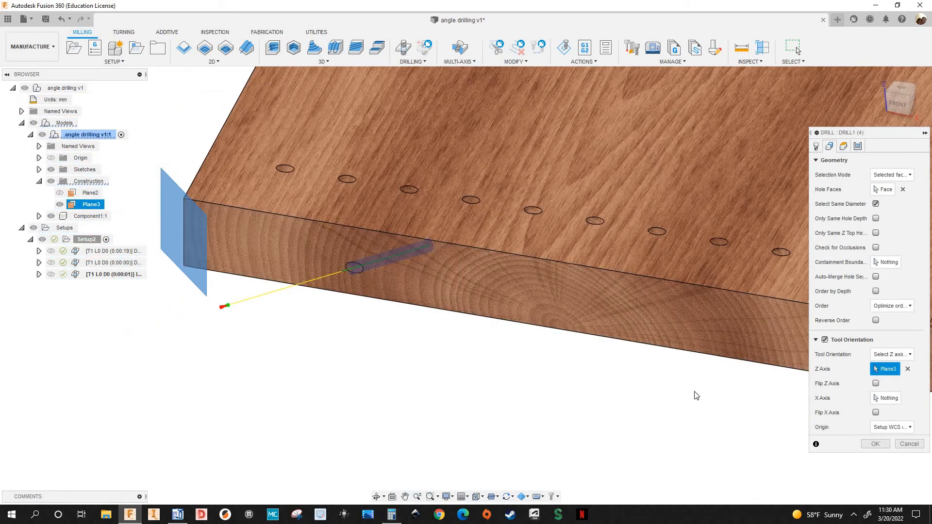
pyautogui.press('Return')
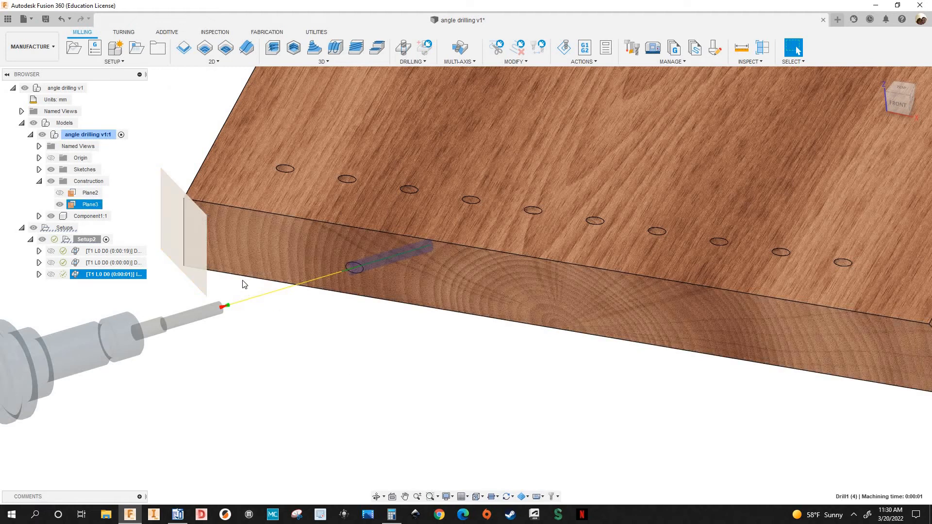
# - Hide the construction plane Plane3 and collapse the model's Construction folder
pyautogui.scroll(-2, 284, 260)
pyautogui.scroll(2, 295, 244)
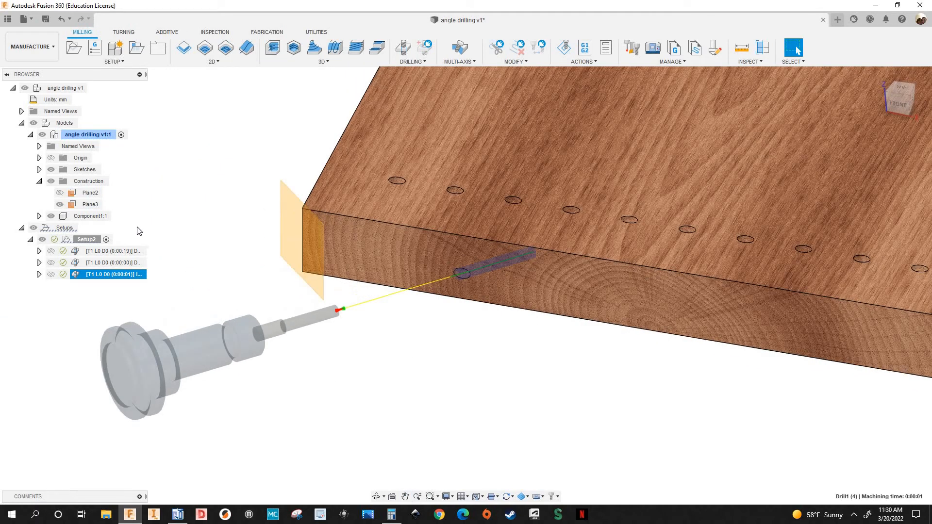
pyautogui.click(78, 205)
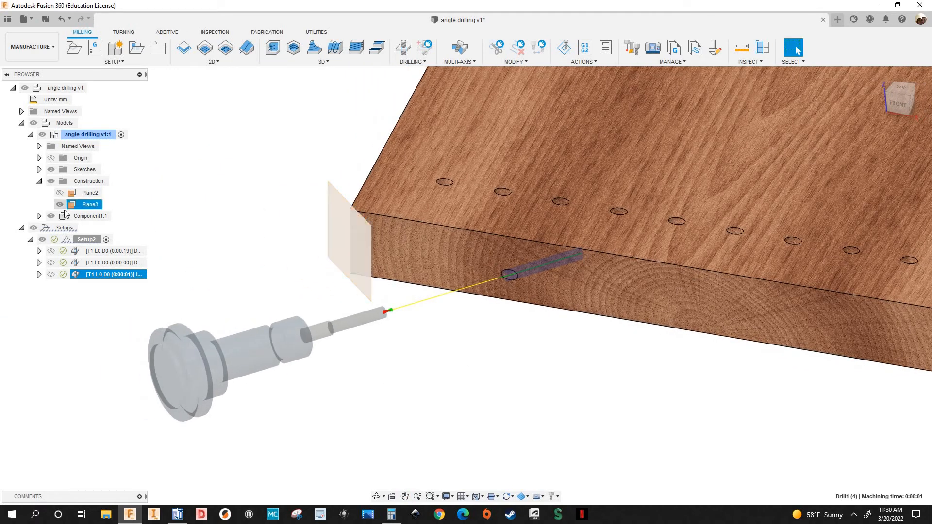
pyautogui.click(60, 204)
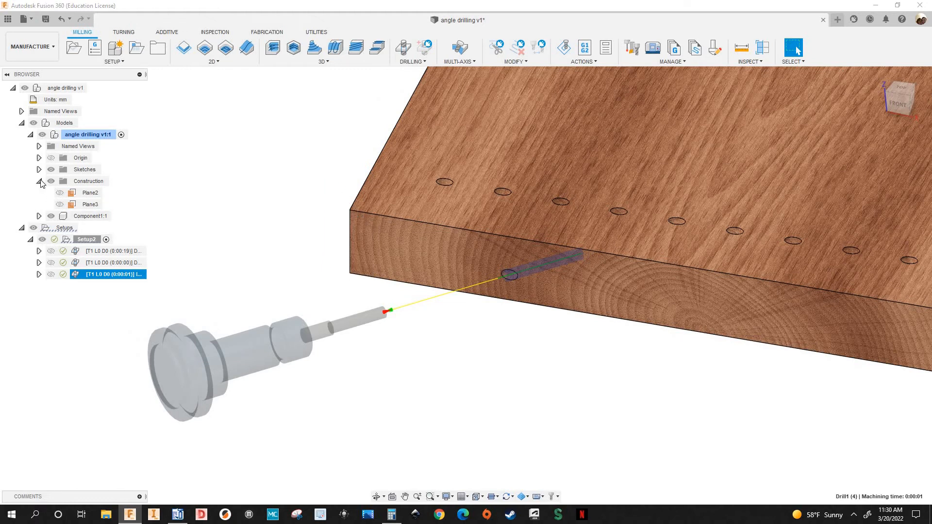
pyautogui.click(39, 181)
# - Post process Setup2 with the woodWOP post under the name angled_drilling, overwriting the existing angled_drilling.mpr
pyautogui.click(879, 75)
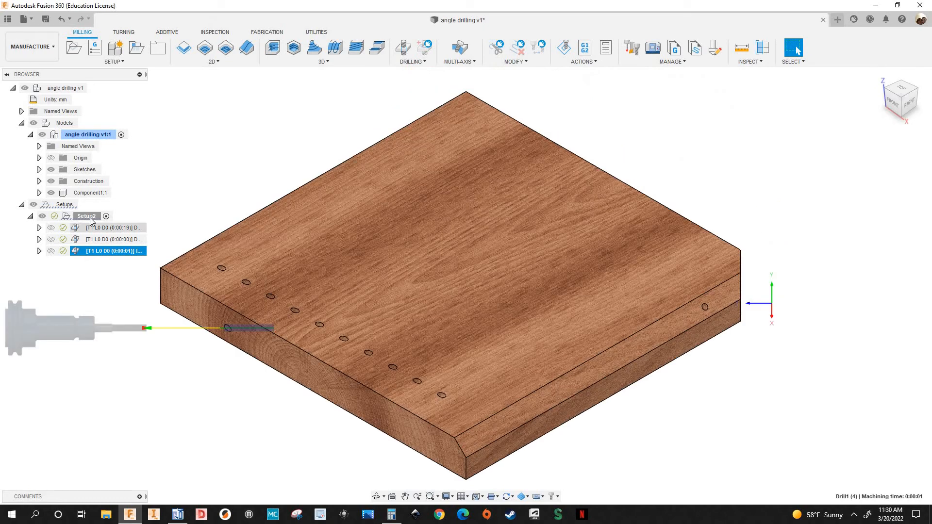
pyautogui.moveTo(186, 213); pyautogui.dragTo(254, 212, button='middle')
pyautogui.click(253, 212)
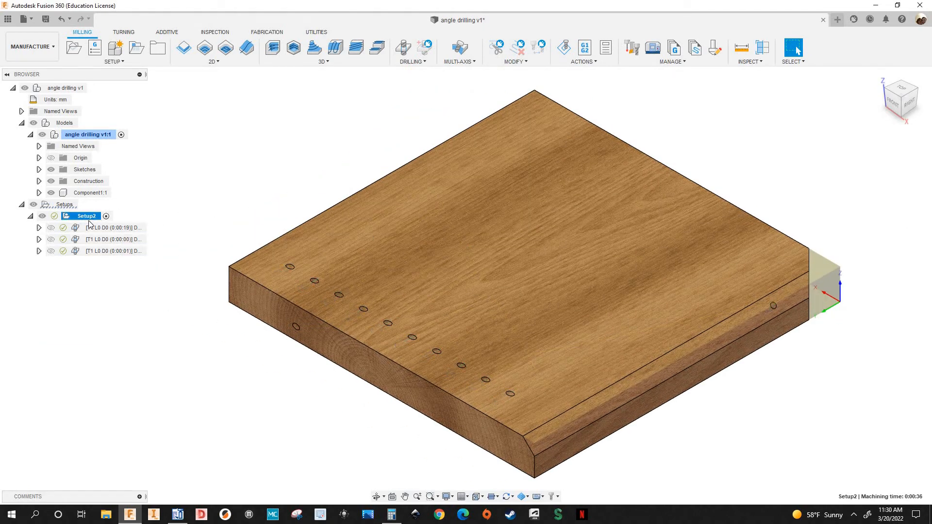
pyautogui.rightClick(108, 218)
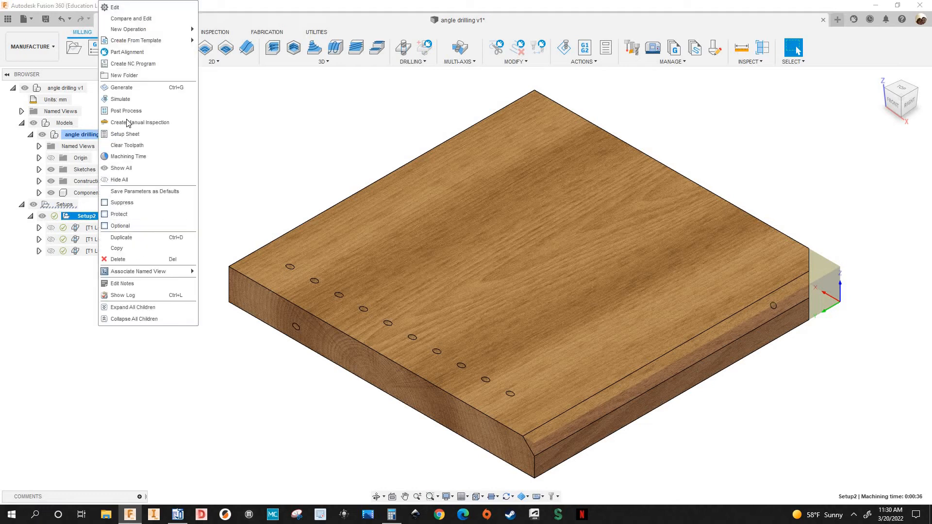
pyautogui.click(140, 115)
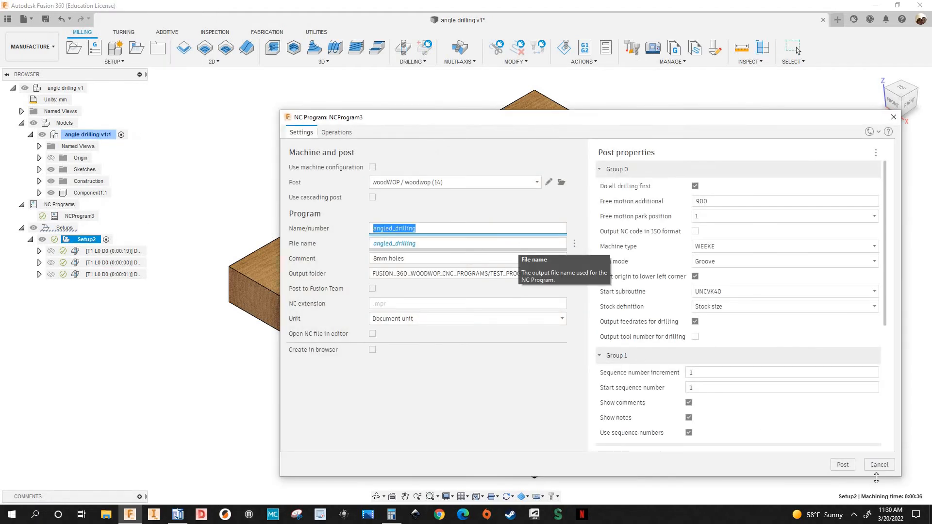
pyautogui.click(844, 465)
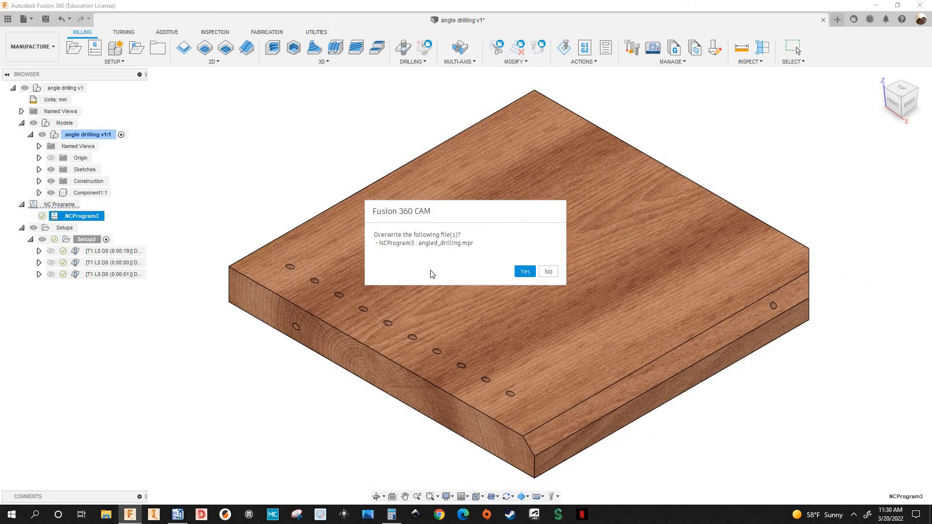
pyautogui.press('Return')
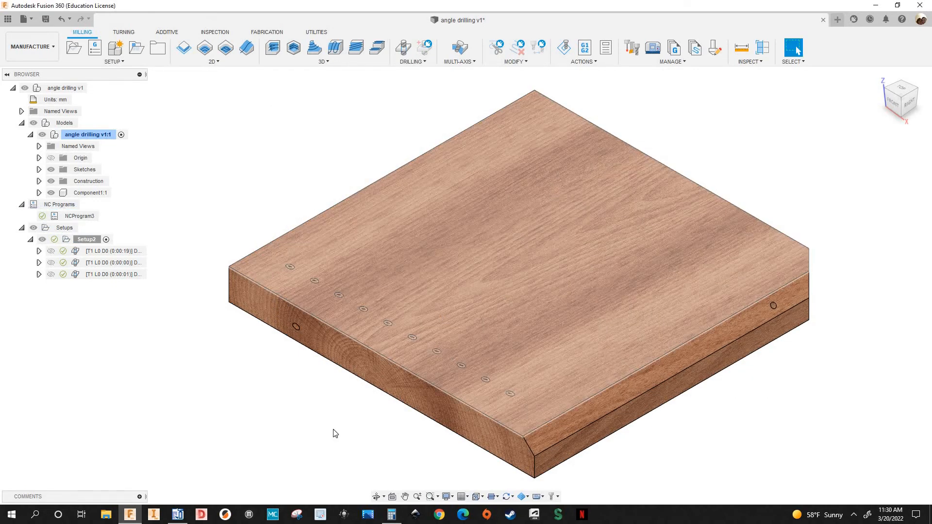
# - Switch to woodWOP and choose the angled_drilling program in the TEST_PROGRAMS folder for opening
pyautogui.click(180, 515)
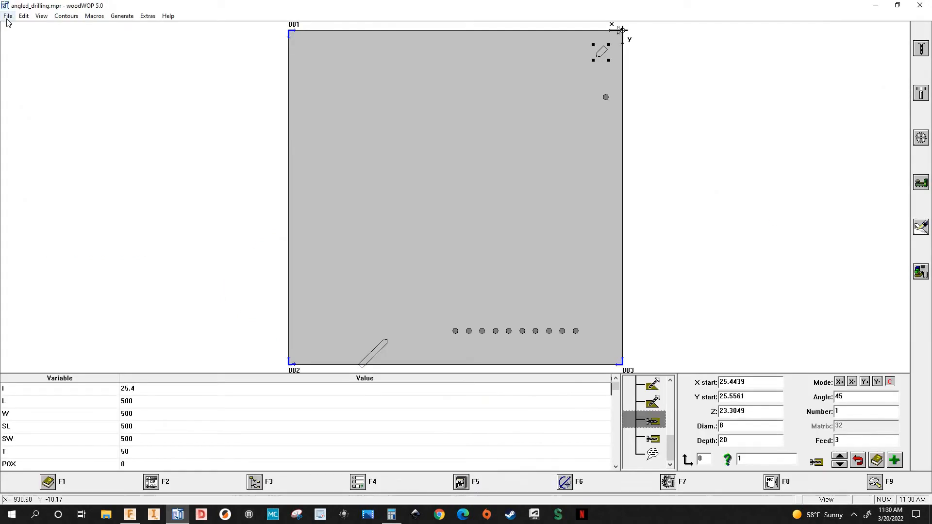
pyautogui.click(8, 16)
pyautogui.click(29, 48)
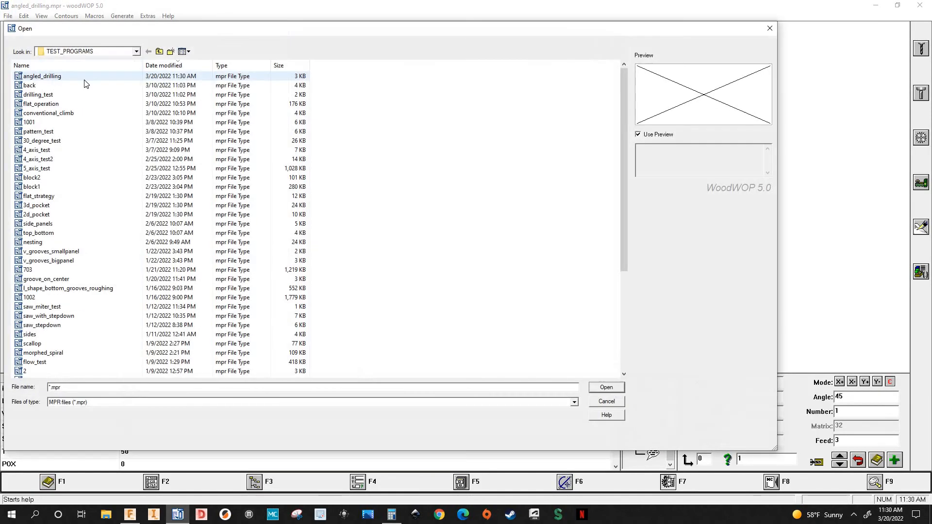
pyautogui.click(84, 80)
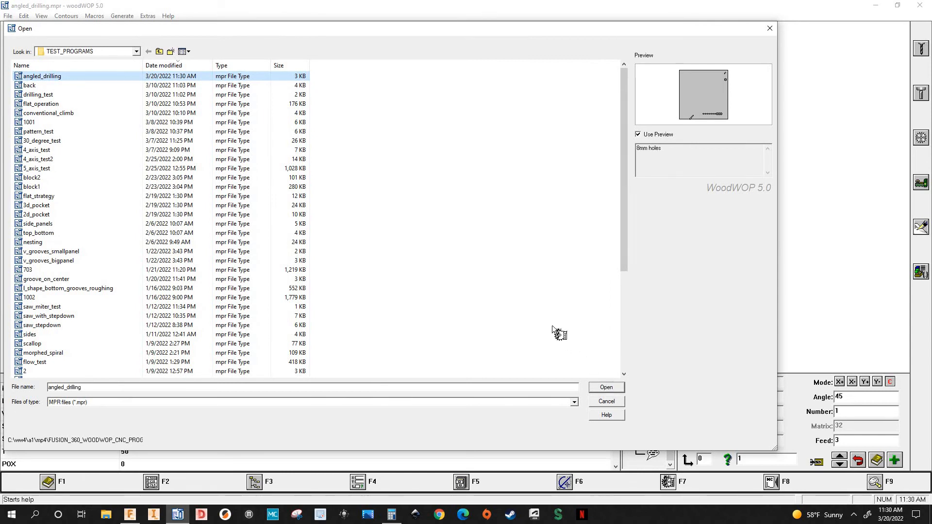